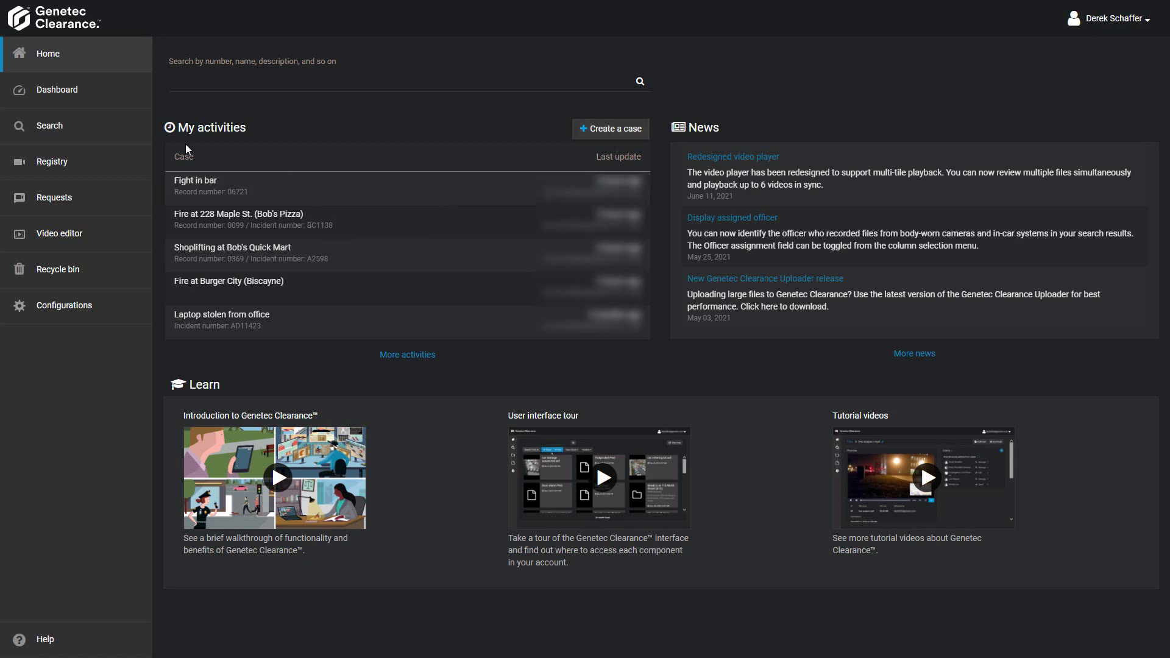
# - Go to the Search page to list the 24 file results with names, categories and creation times
pyautogui.click(87, 137)
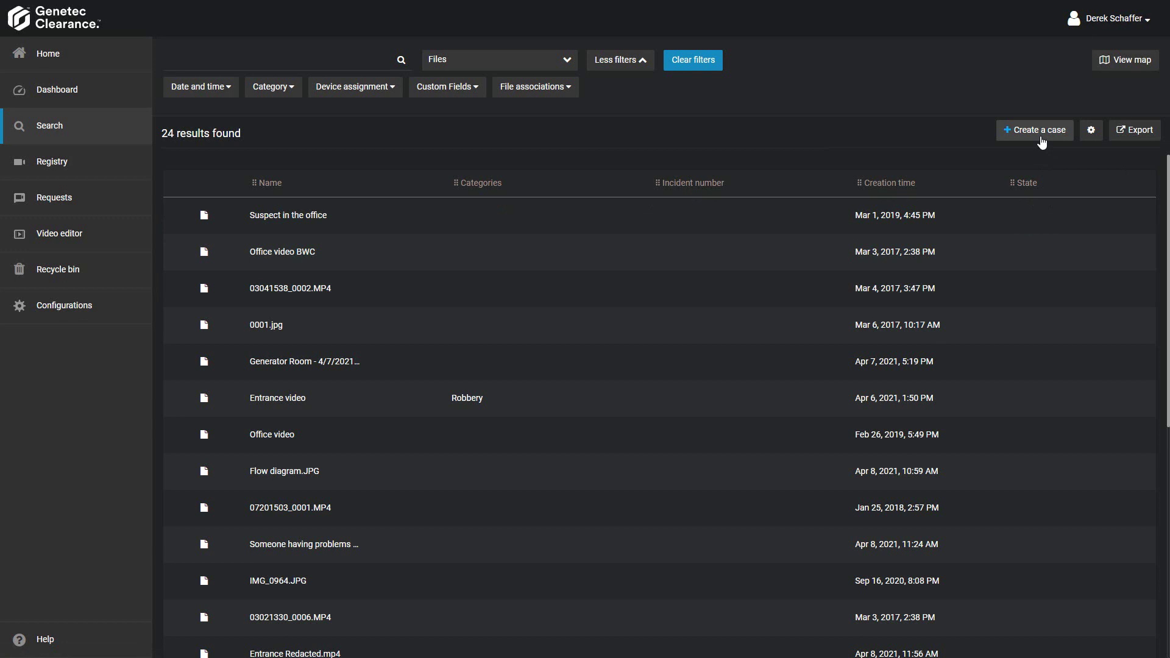
# - Create a new case titled 'Shoplifting at Jim's Convenience'
pyautogui.click(505, 71)
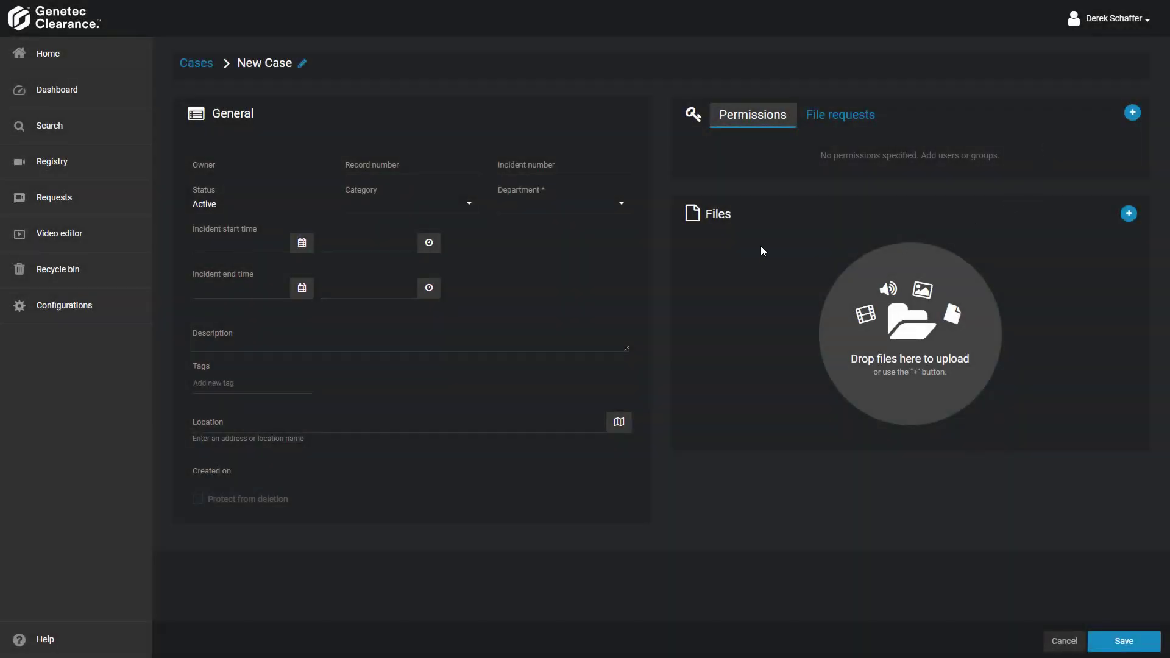
pyautogui.click(304, 66)
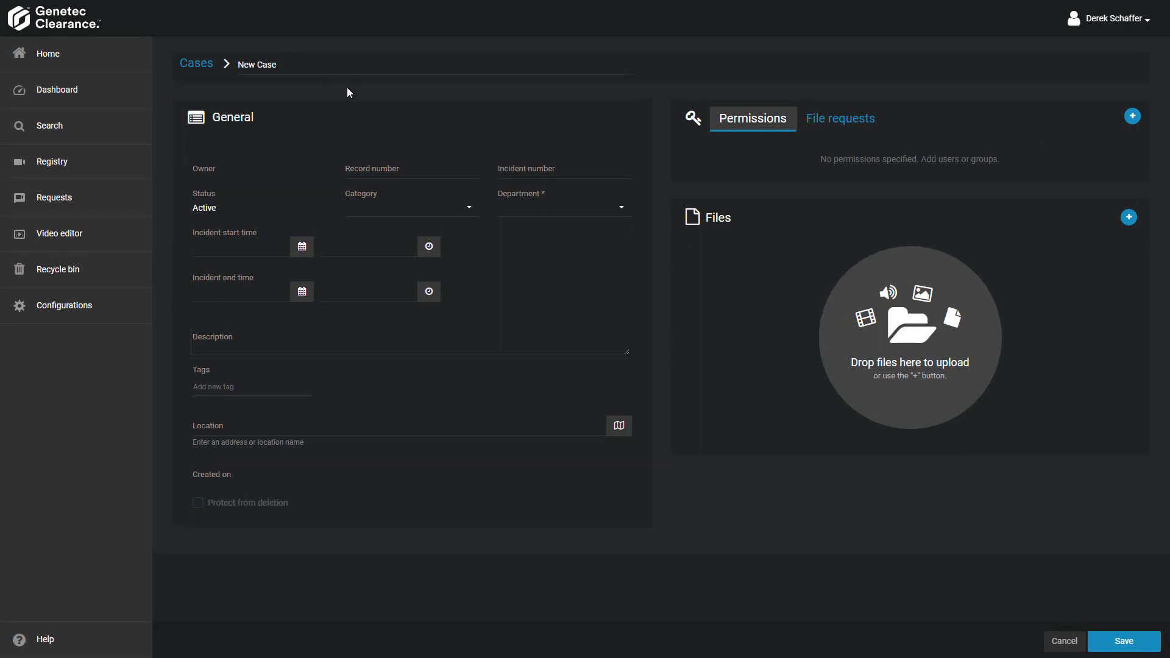
pyautogui.hotkey('ctrl', 'a')
pyautogui.write("Shoplifting at Jim's Convenience")
pyautogui.press('Return')
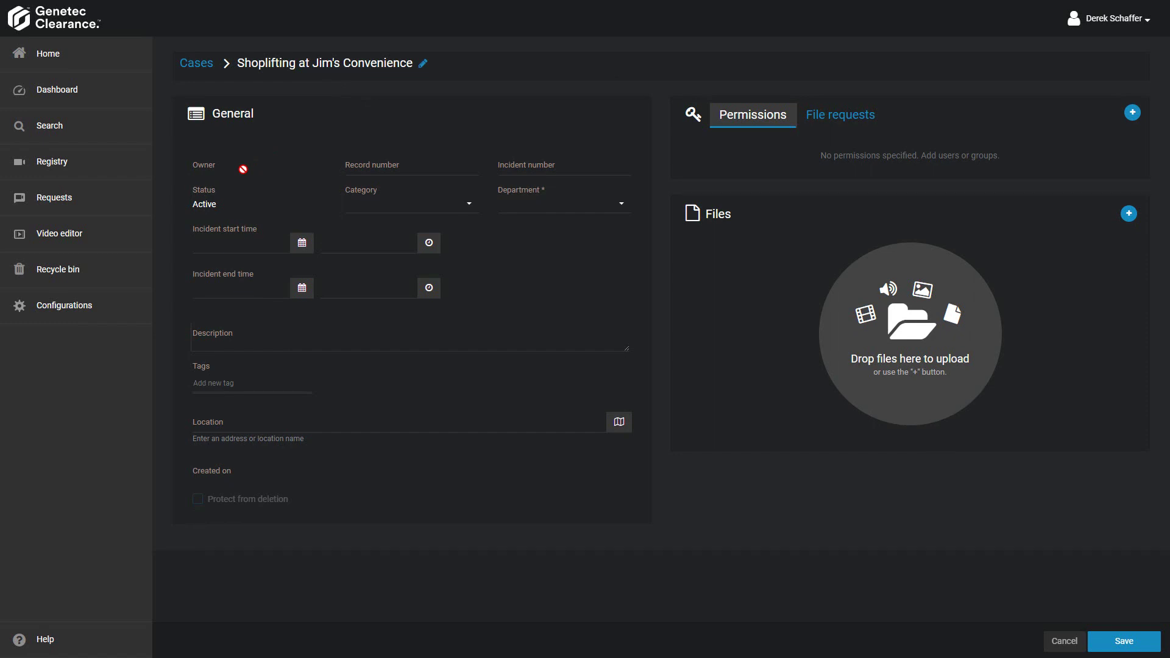
# - Enter record number AB09346 and incident number 11-56922
pyautogui.click(436, 172)
pyautogui.write('AB09346')
pyautogui.click(579, 165)
pyautogui.write('11-569')
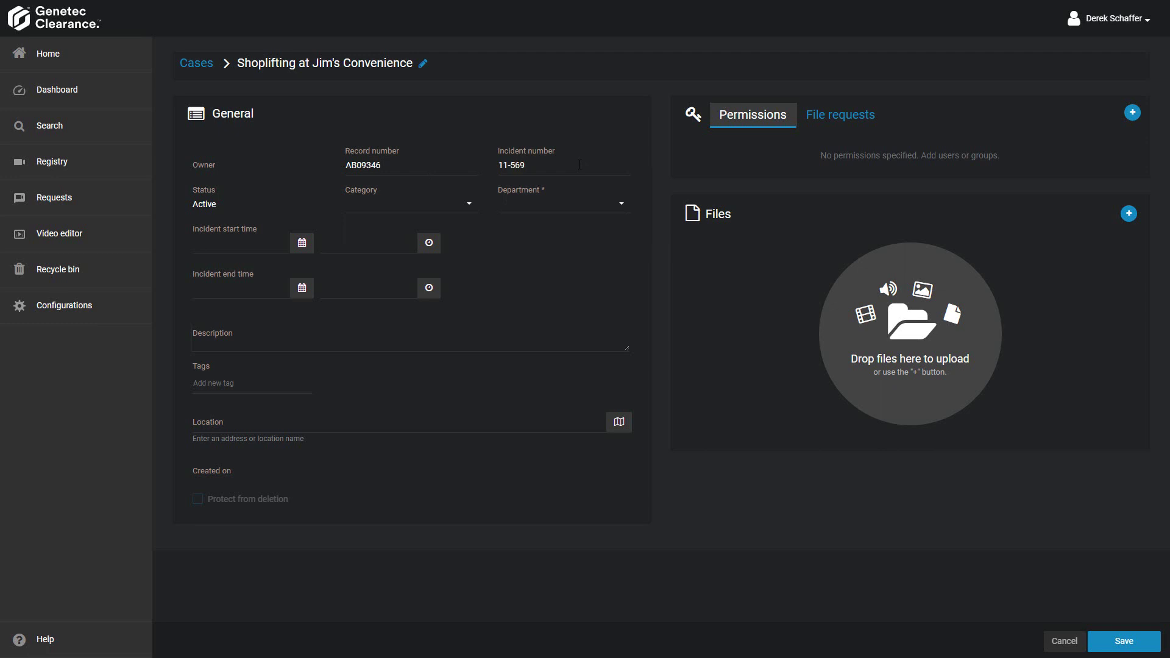
pyautogui.write('22')
# - Set the case category to Shoplifting and the department to Officers
pyautogui.click(460, 210)
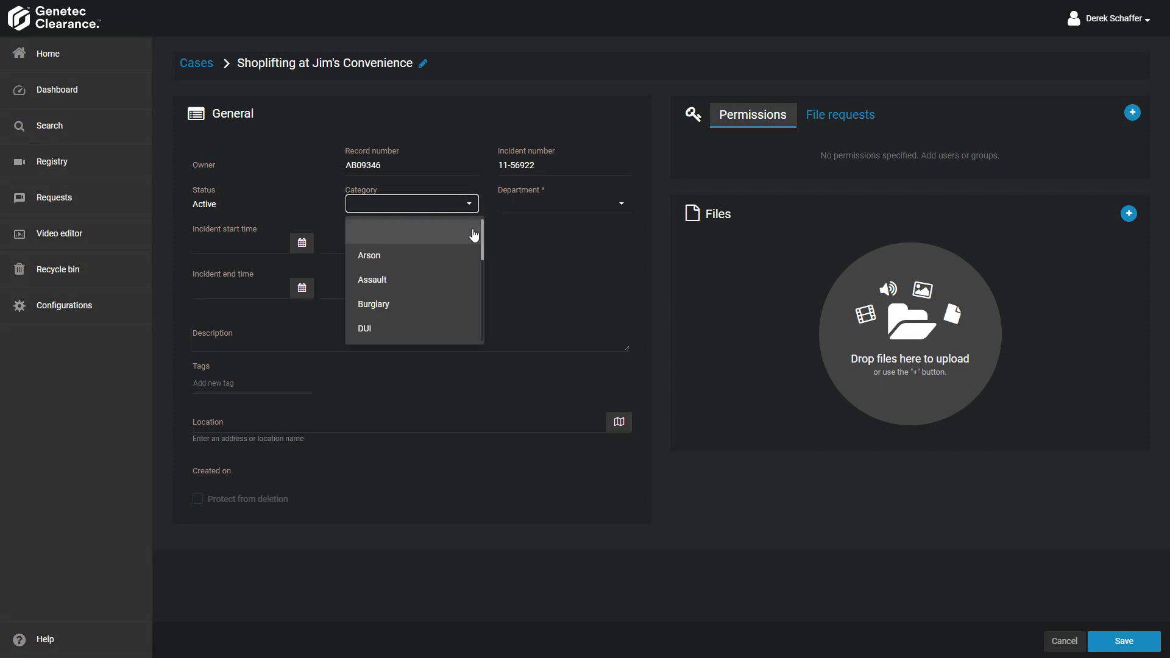
pyautogui.moveTo(484, 252); pyautogui.dragTo(484, 327)
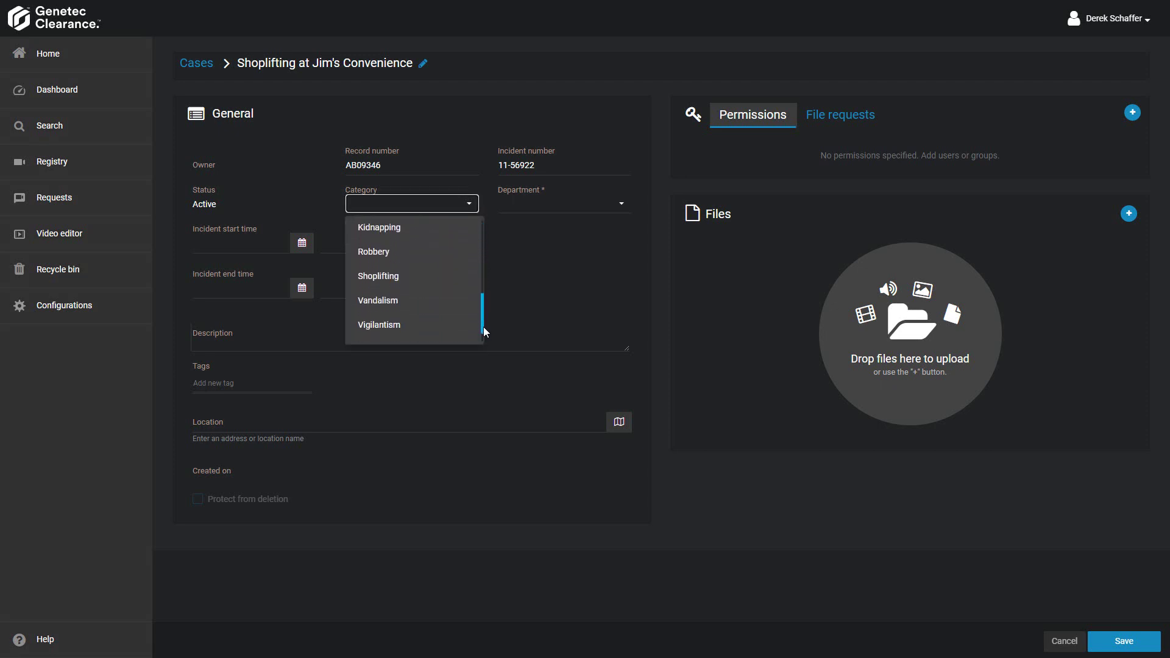
pyautogui.click(415, 285)
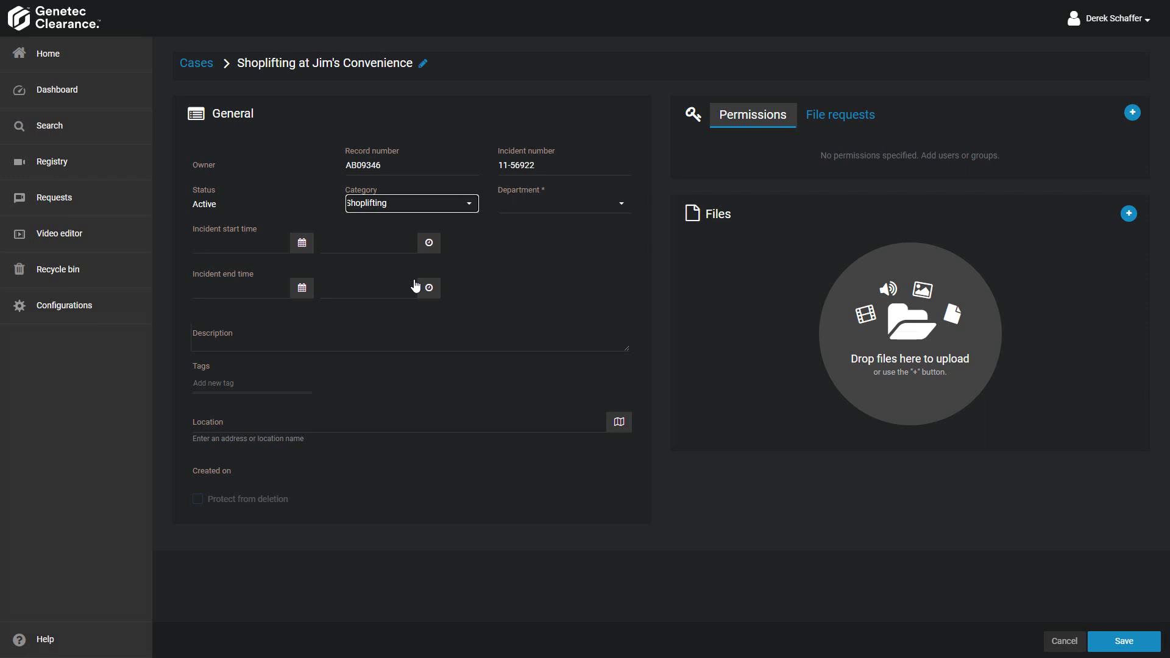
pyautogui.click(591, 209)
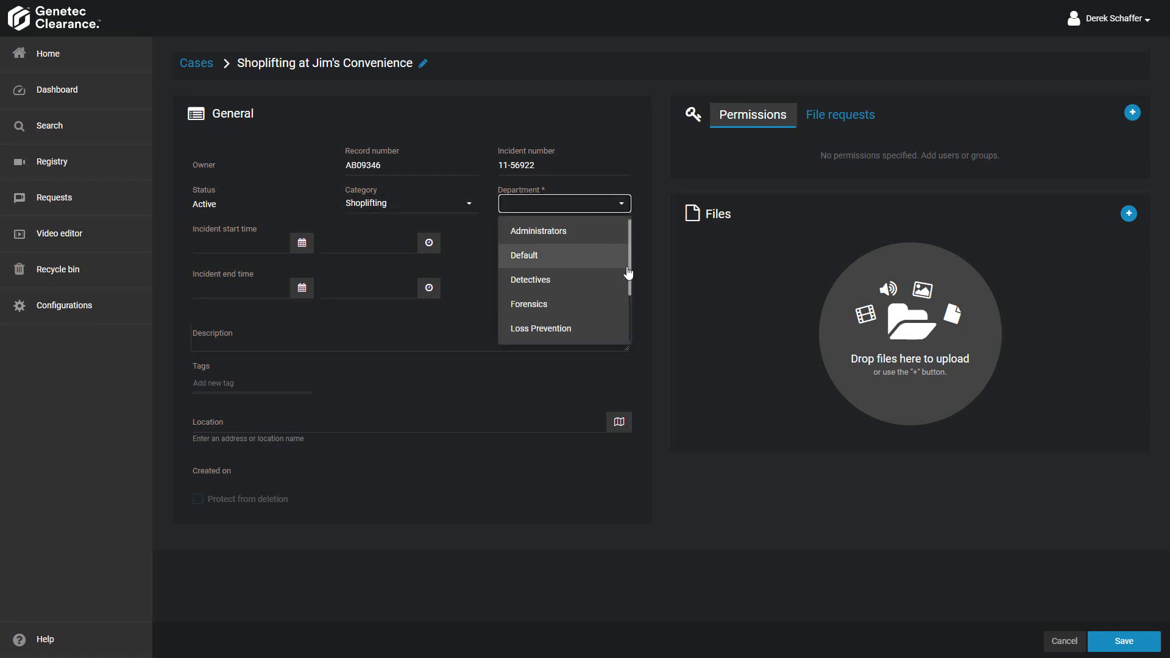
pyautogui.moveTo(627, 281); pyautogui.dragTo(620, 339)
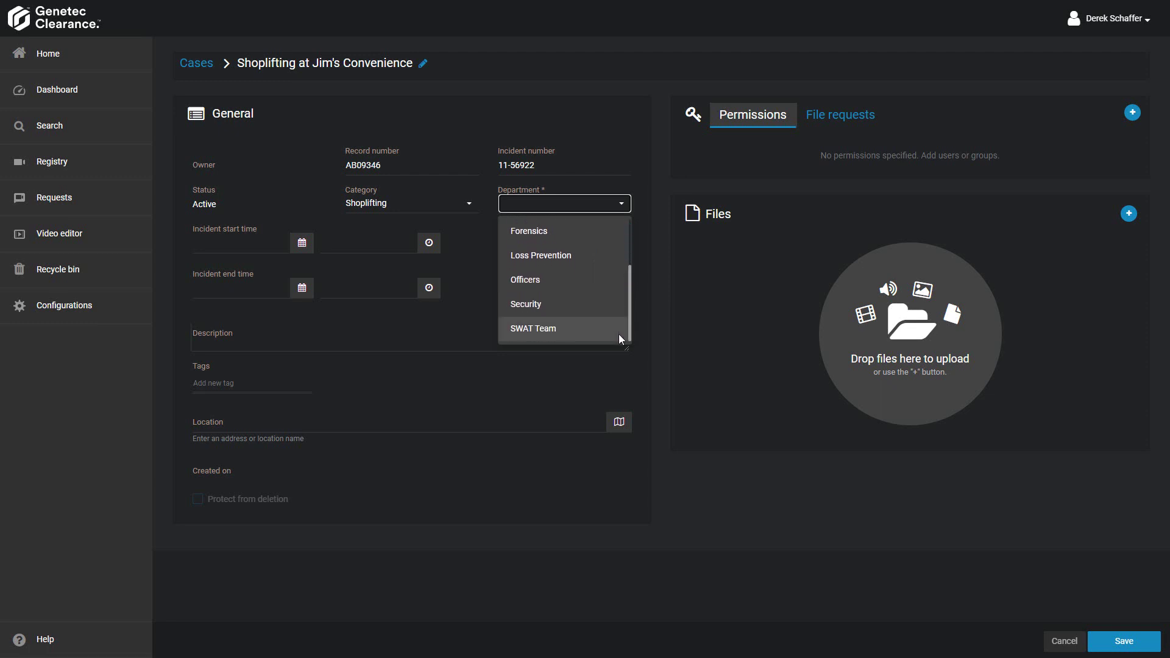
pyautogui.click(554, 286)
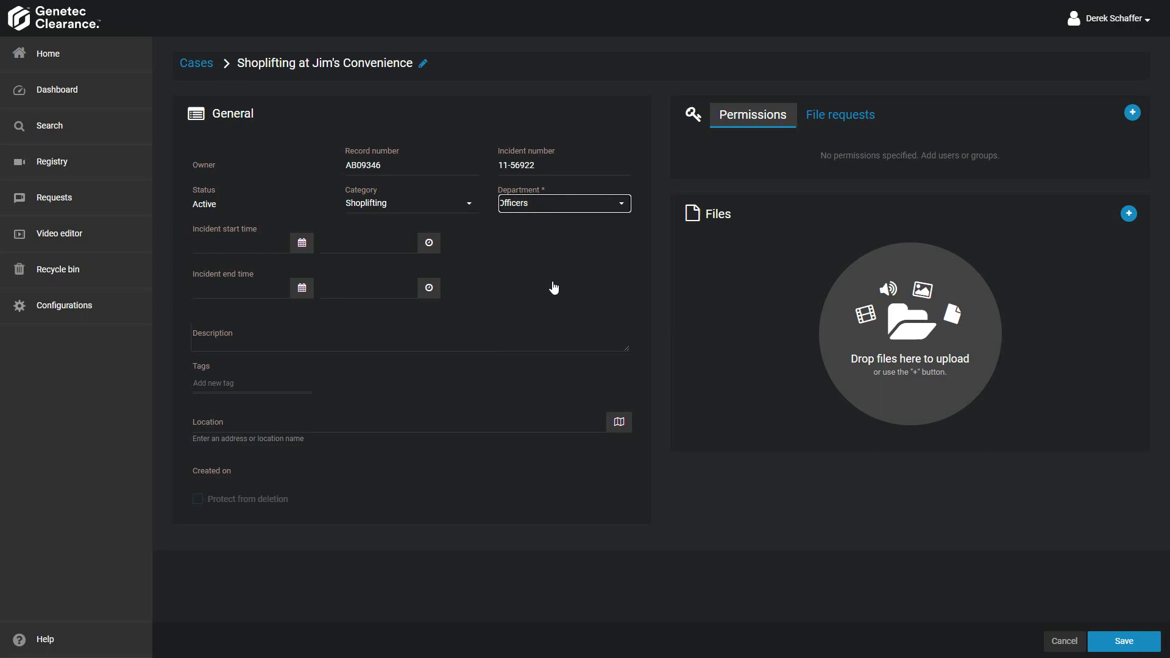
# - Set the incident start to Jun 26 2021 at 03:45 PM
pyautogui.click(301, 243)
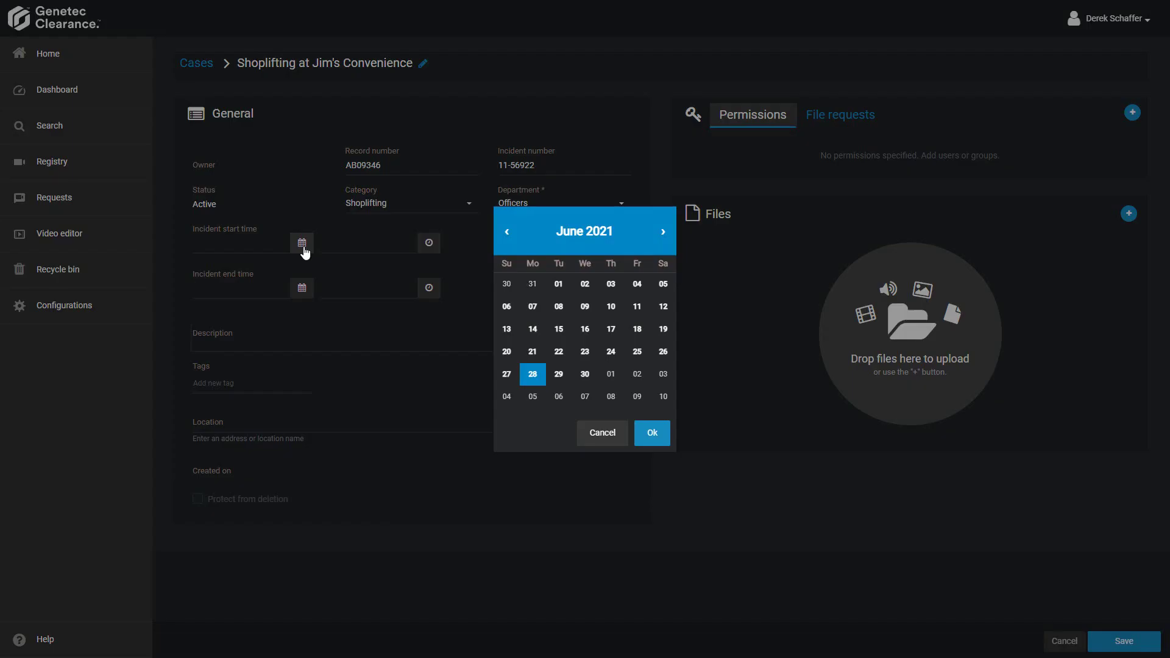
pyautogui.click(663, 355)
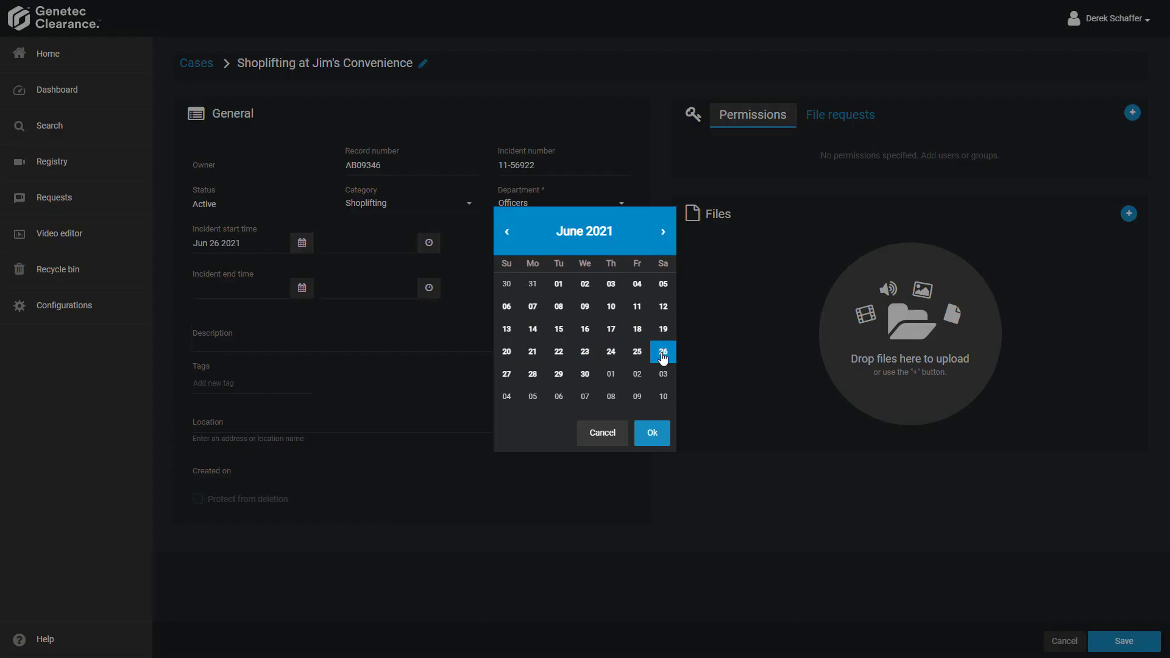
pyautogui.click(657, 430)
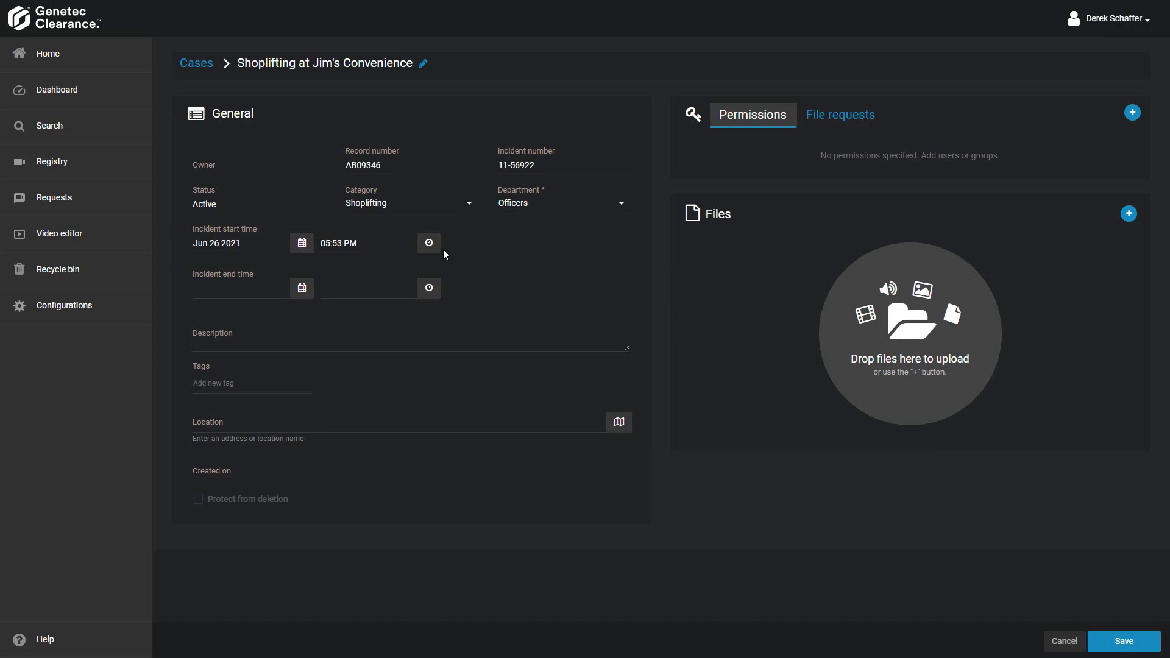
pyautogui.click(430, 243)
pyautogui.click(560, 353)
pyautogui.click(560, 353)
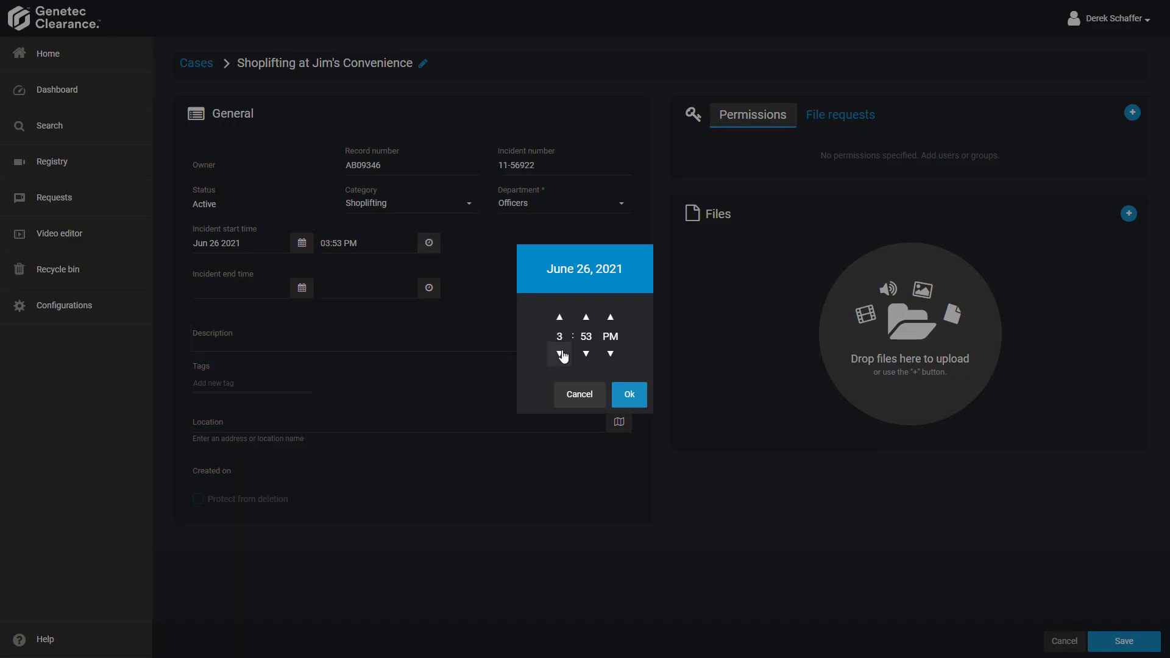
pyautogui.click(586, 353)
pyautogui.click(585, 353)
pyautogui.click(586, 354)
pyautogui.click(586, 354)
pyautogui.click(586, 354)
pyautogui.click(585, 353)
pyautogui.click(585, 354)
pyautogui.click(586, 353)
pyautogui.click(627, 395)
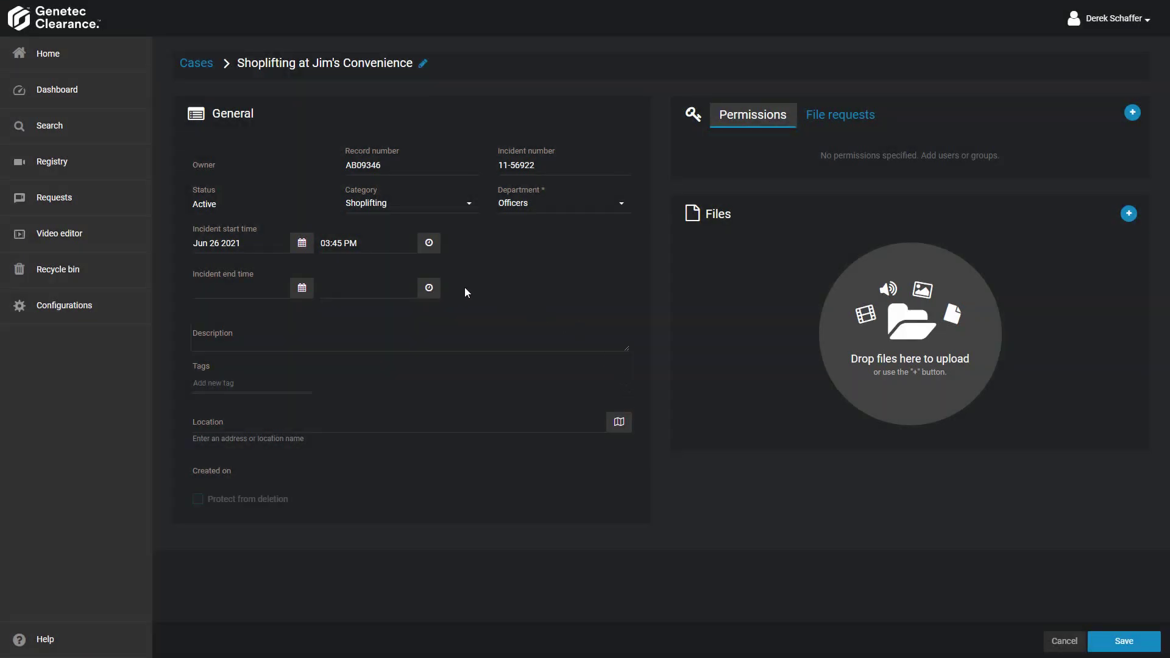
# - Paste the stolen-items description and tag the case stealing and shoplifted, removing a stray cereal tag
pyautogui.click(503, 343)
pyautogui.write("Several items were taken from Jim's Convenience, including chips, soda, cigarettes, and cereal.  Suspect apprehended just outside the store by a bystander who noticed the items under the suspect's shirt.")
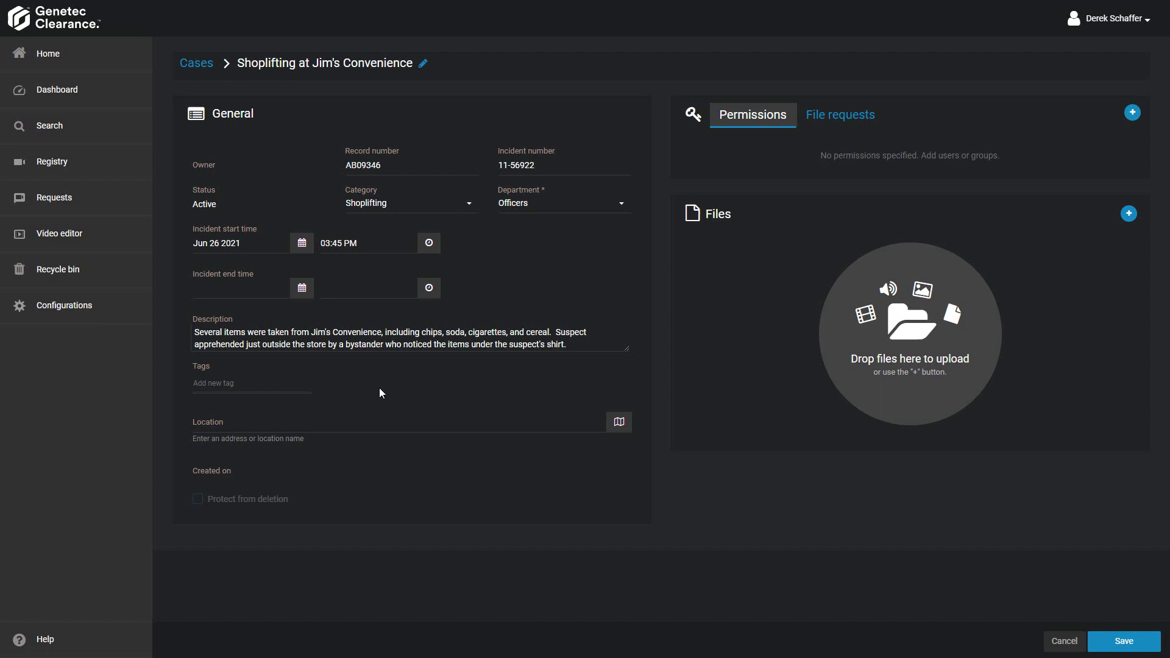
pyautogui.write('stealing')
pyautogui.press('Return')
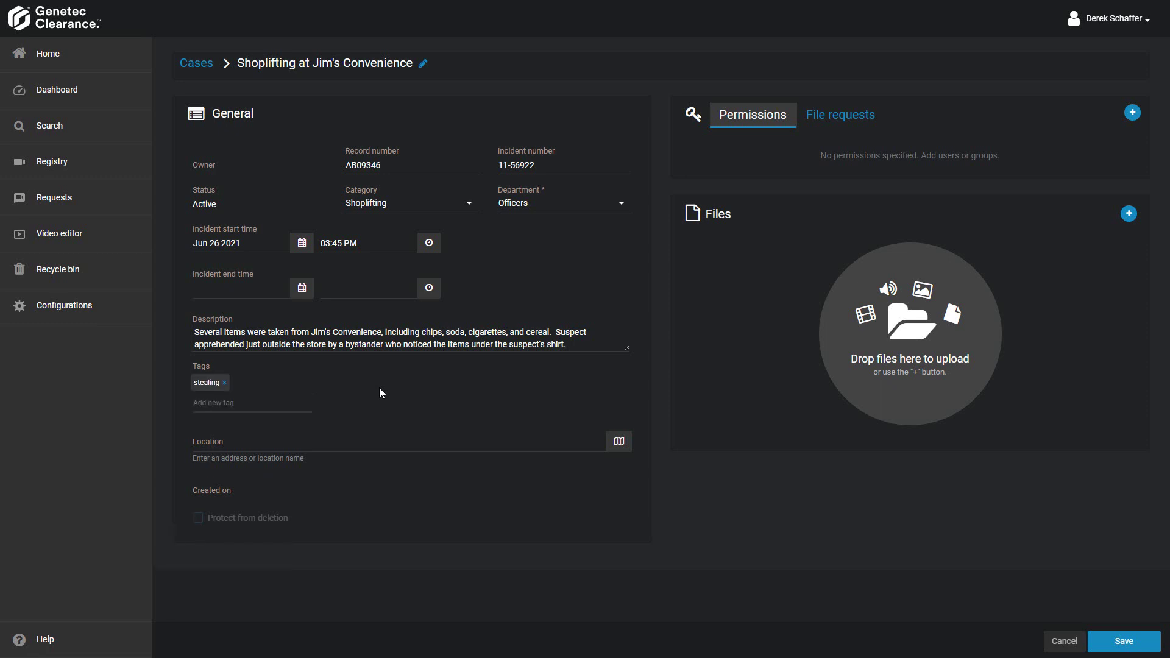
pyautogui.write('shoplifted')
pyautogui.press('Return')
pyautogui.write('cereal')
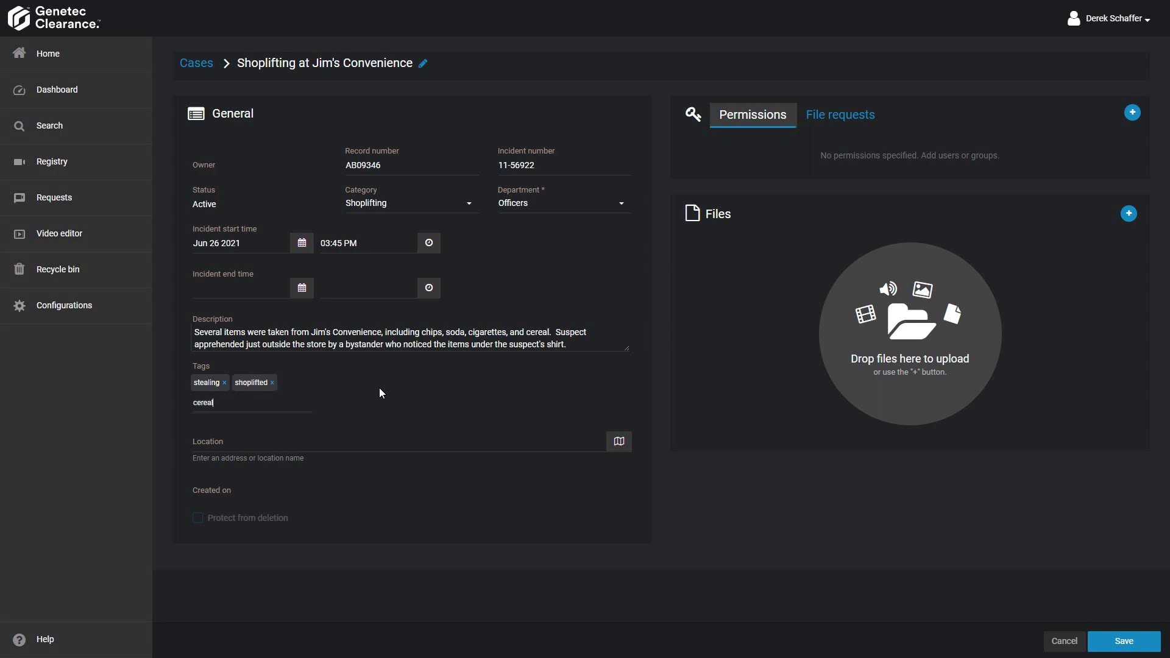
pyautogui.press('Return')
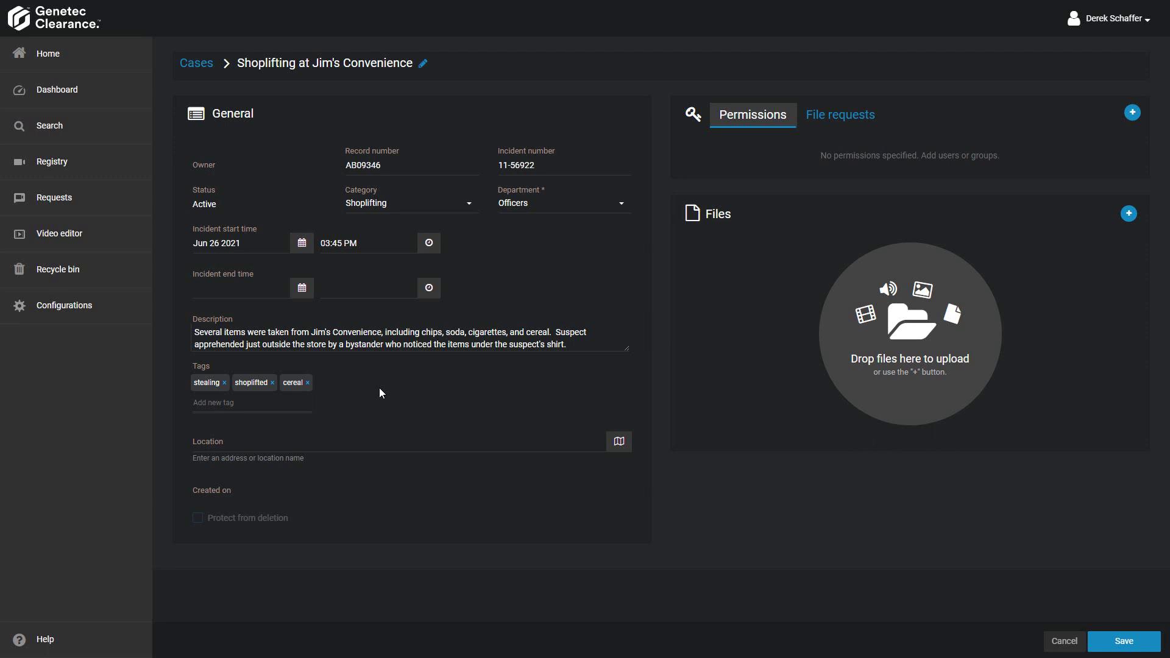
pyautogui.click(308, 384)
pyautogui.click(409, 448)
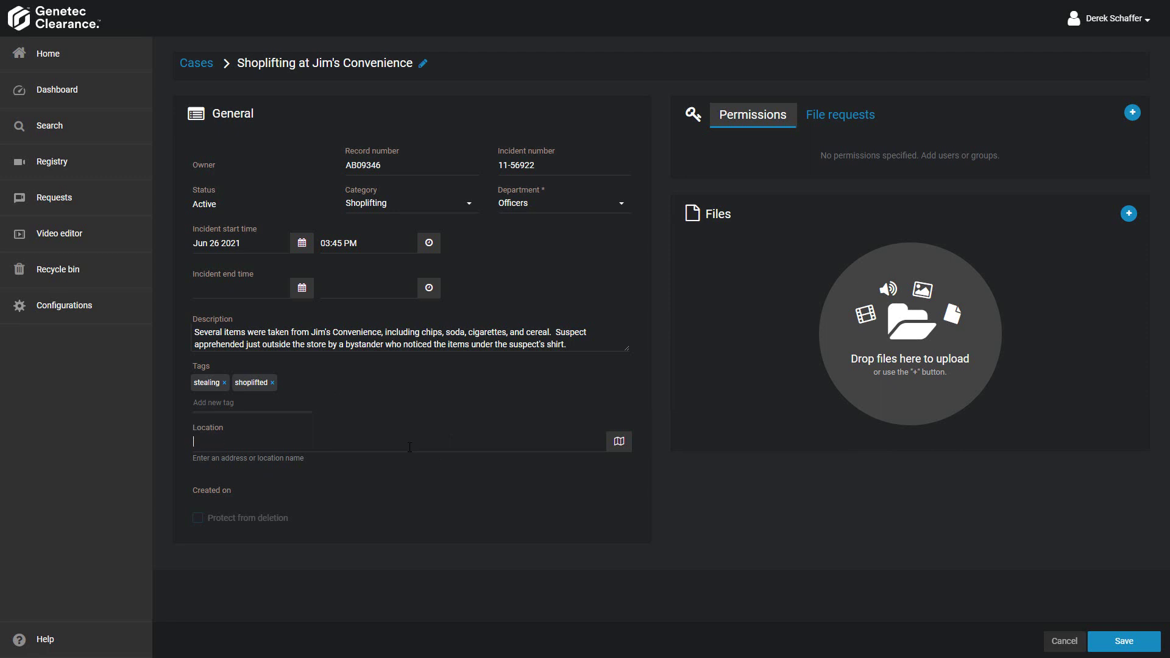
pyautogui.write('dorval')
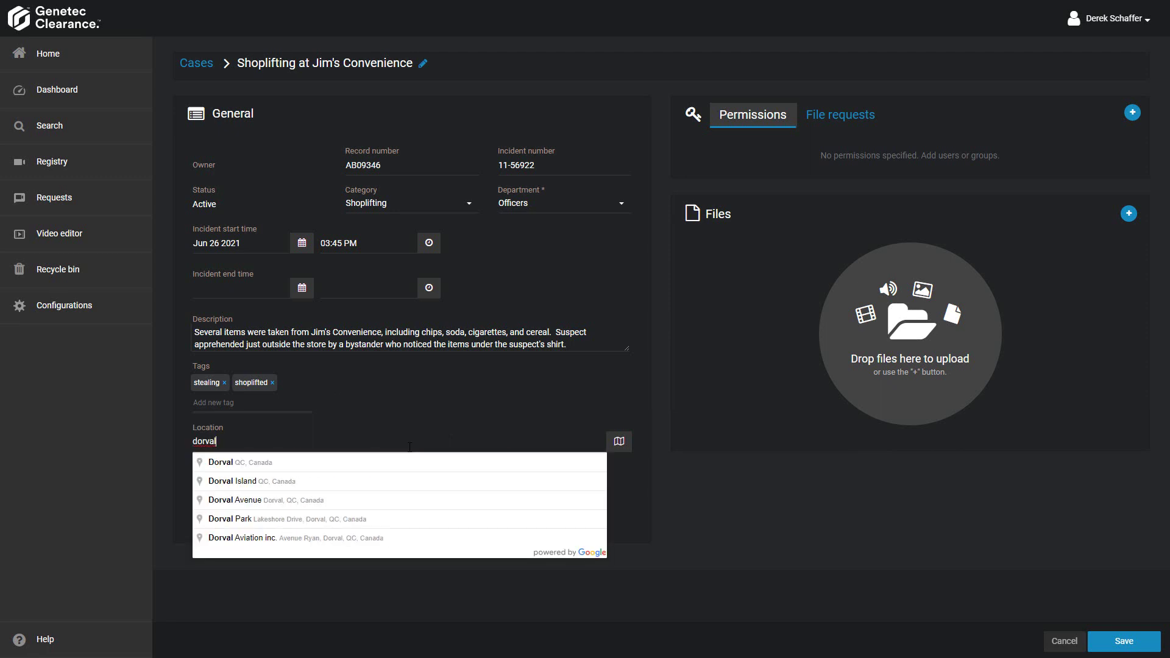
pyautogui.click(280, 467)
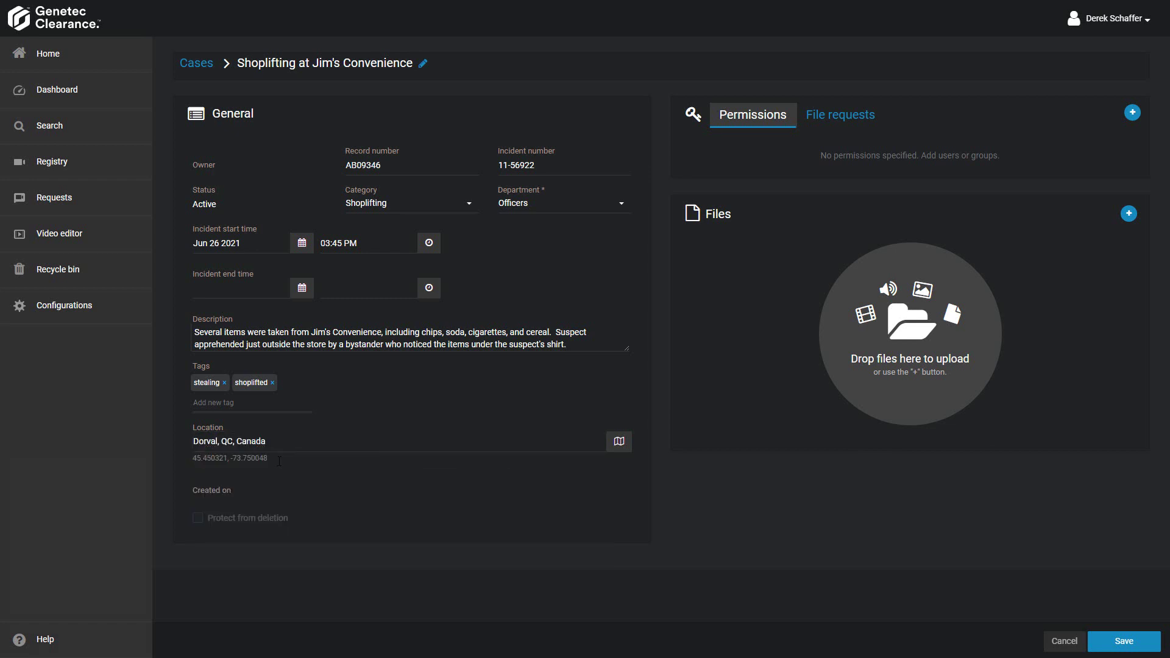
pyautogui.click(619, 445)
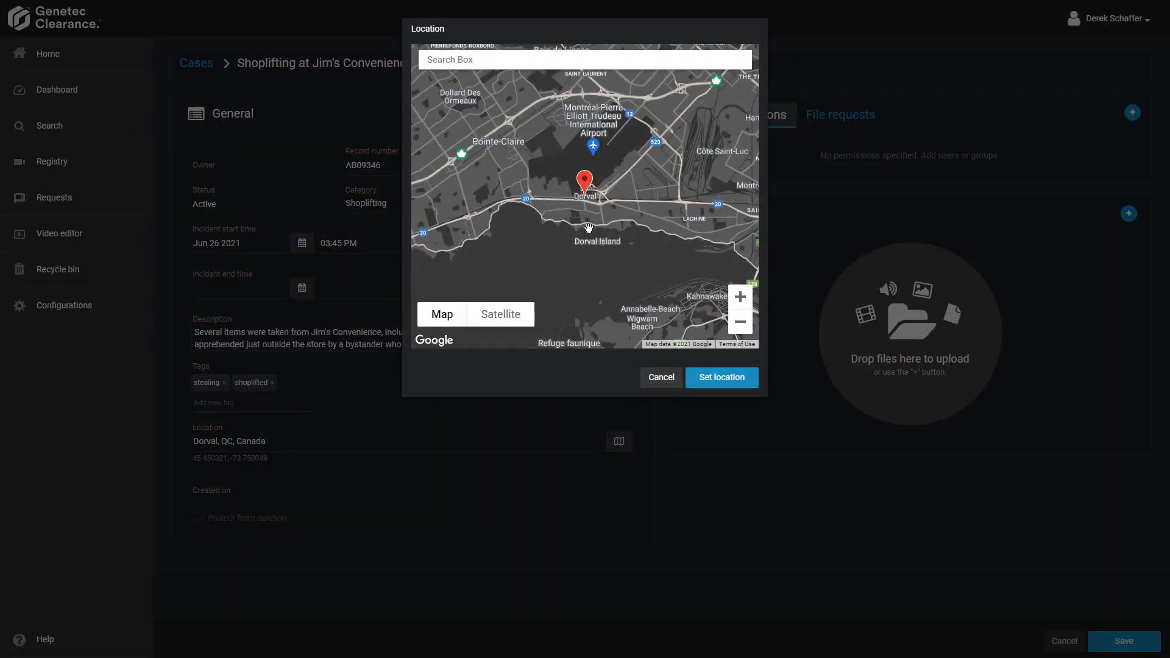
pyautogui.scroll(1, 586, 210)
pyautogui.scroll(2, 585, 209)
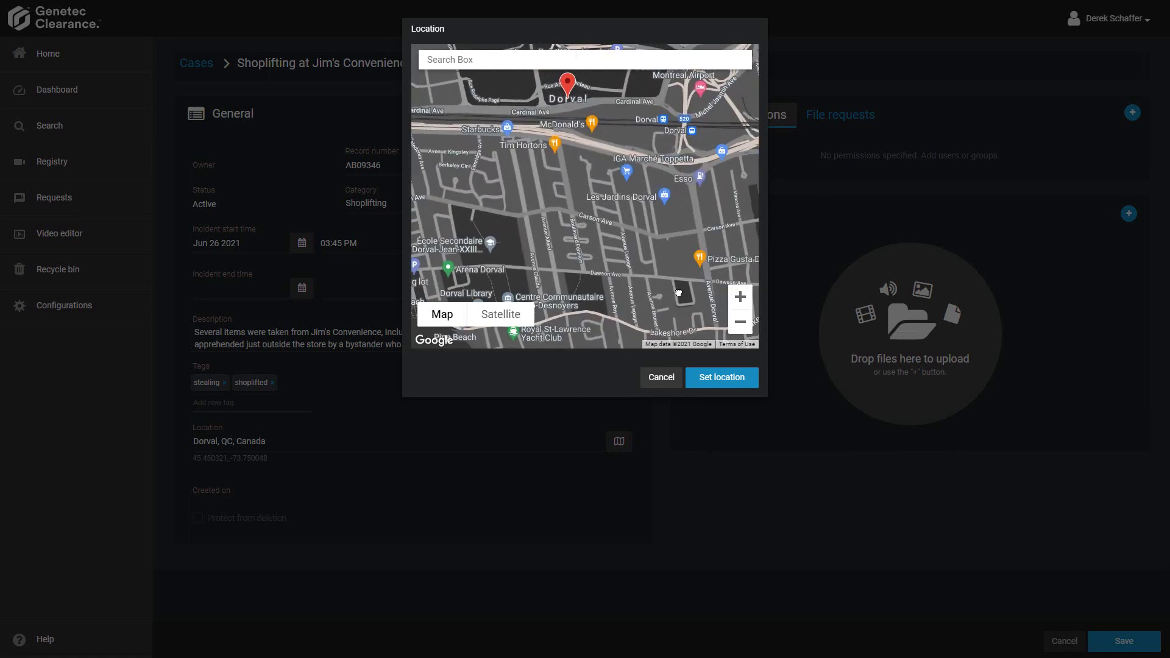
pyautogui.moveTo(679, 293); pyautogui.dragTo(600, 264)
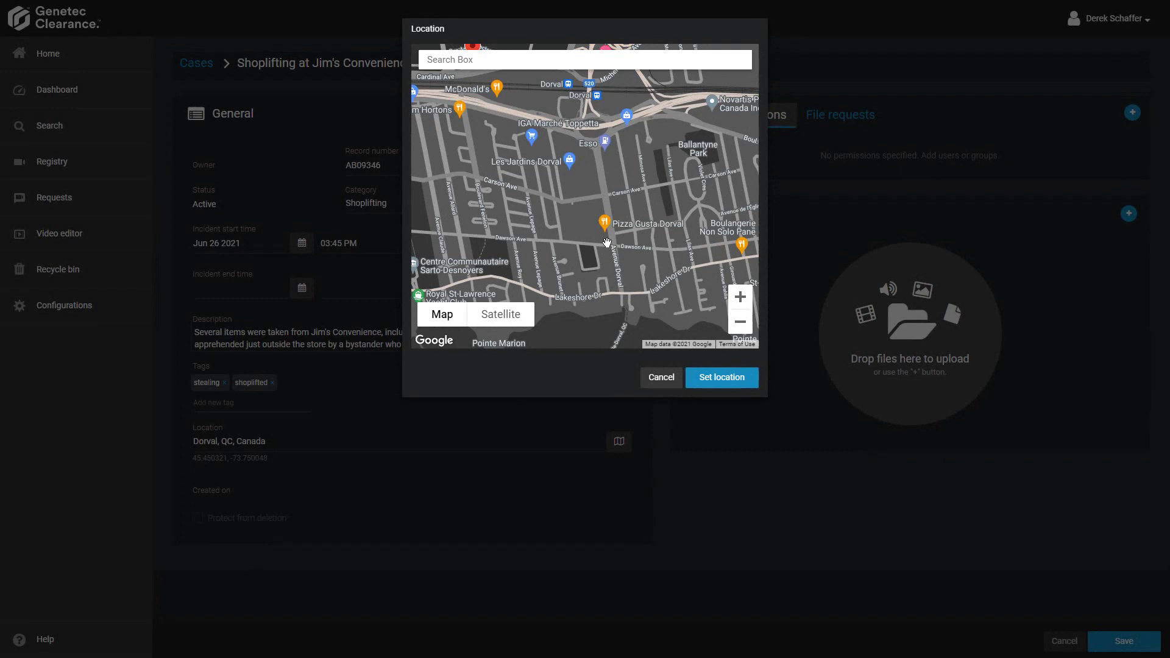
pyautogui.click(606, 241)
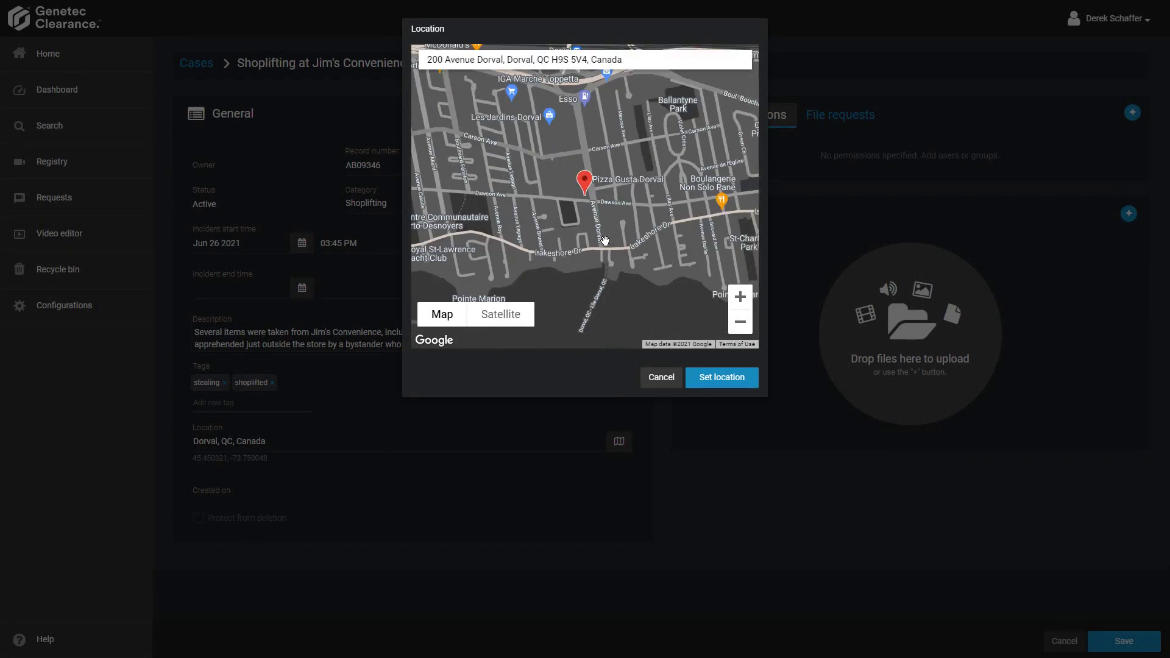
pyautogui.click(724, 377)
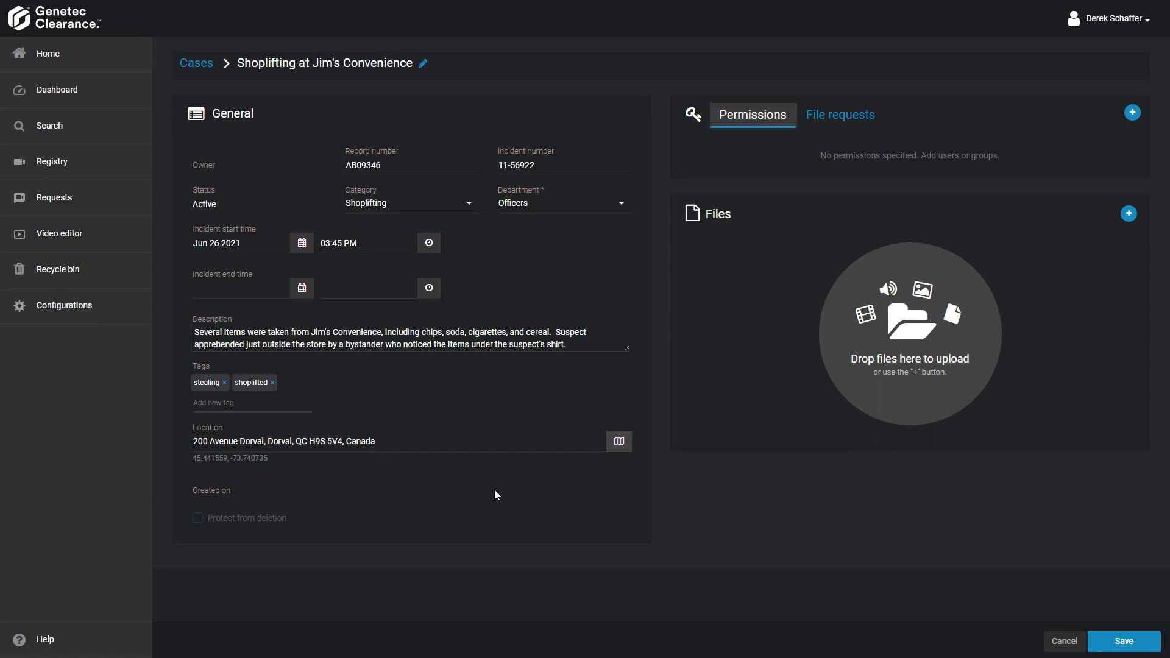
# - Save the case and give two users and the First Responders group access, also searching a user by ID
pyautogui.click(1121, 641)
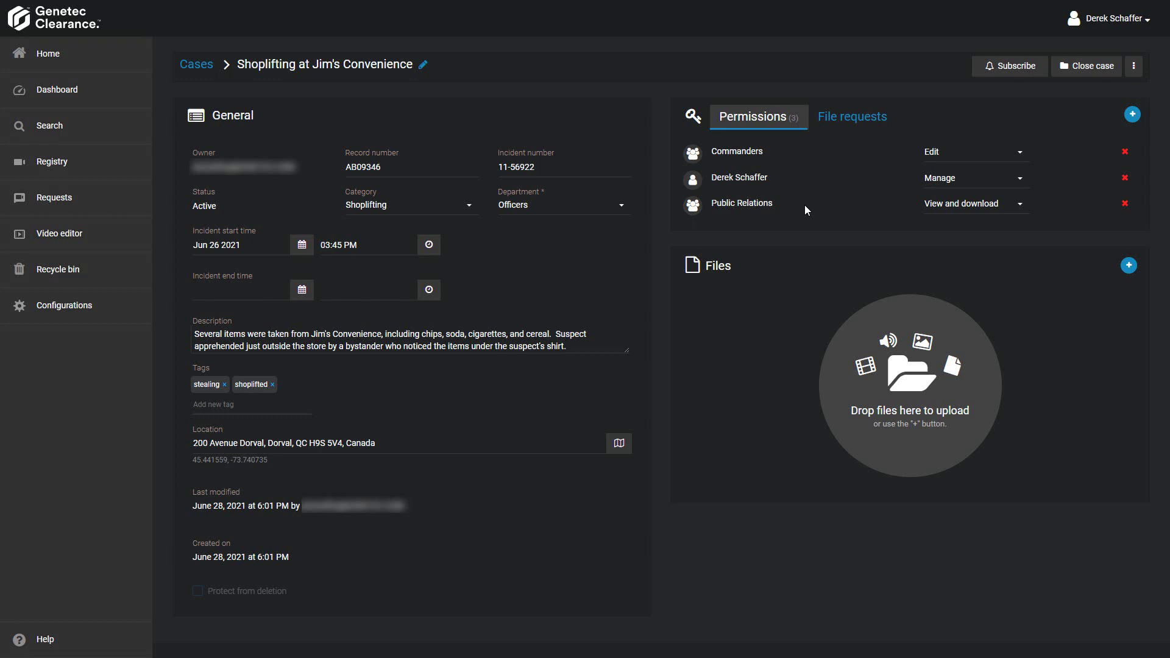
pyautogui.click(1135, 116)
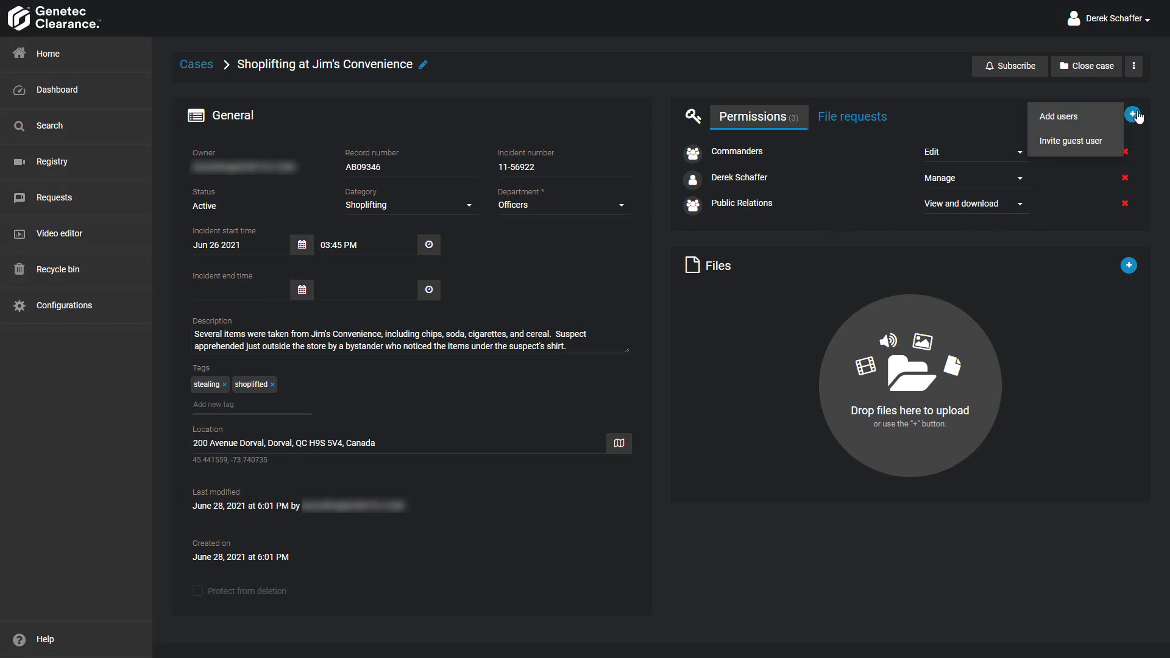
pyautogui.click(1082, 118)
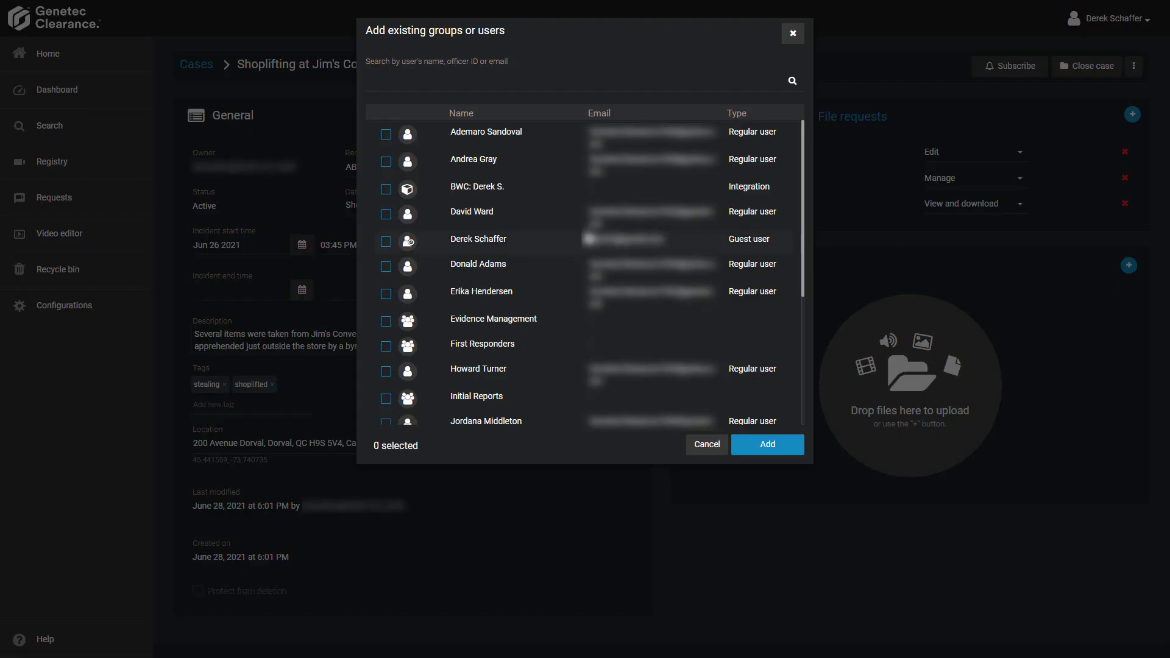
pyautogui.click(387, 294)
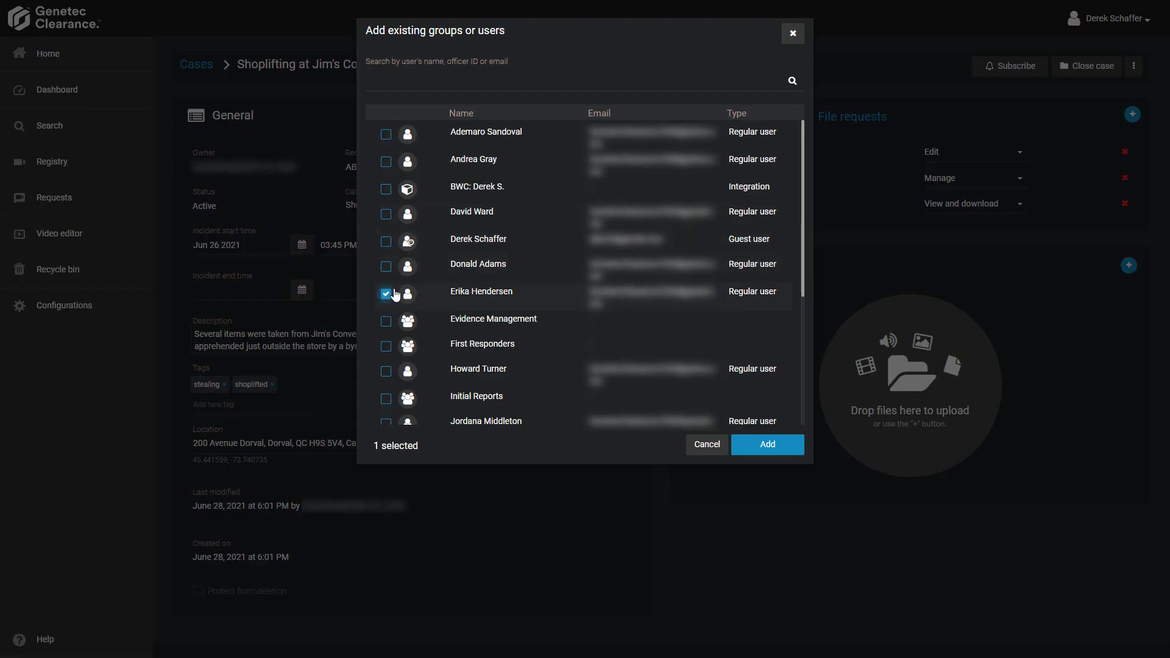
pyautogui.click(386, 215)
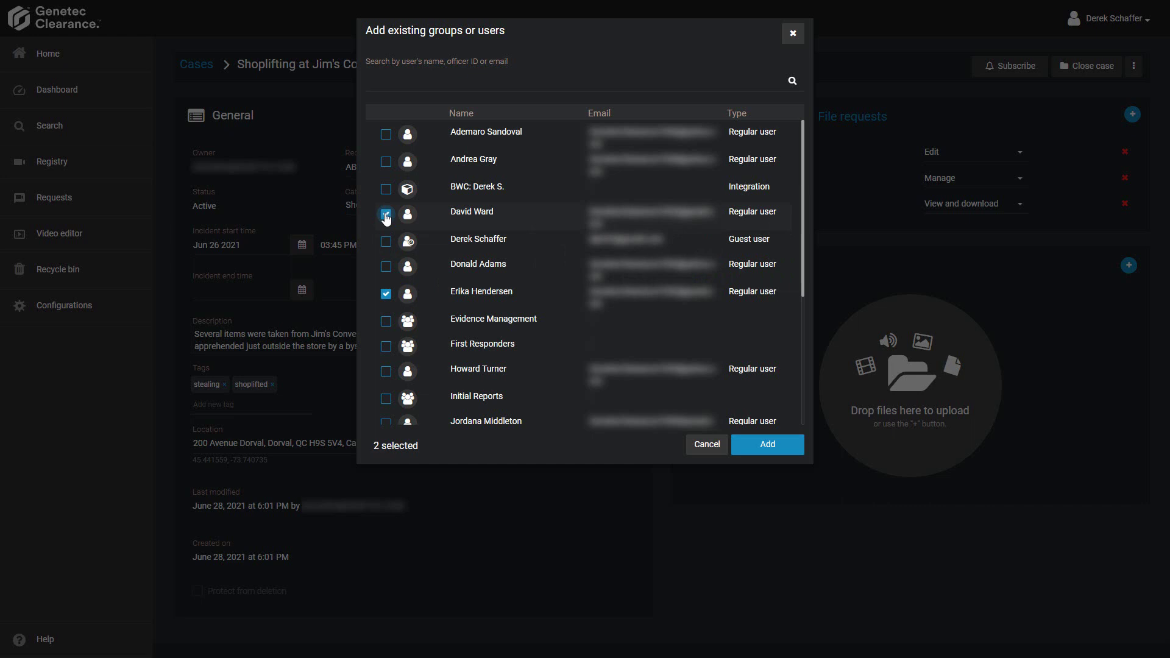
pyautogui.click(386, 346)
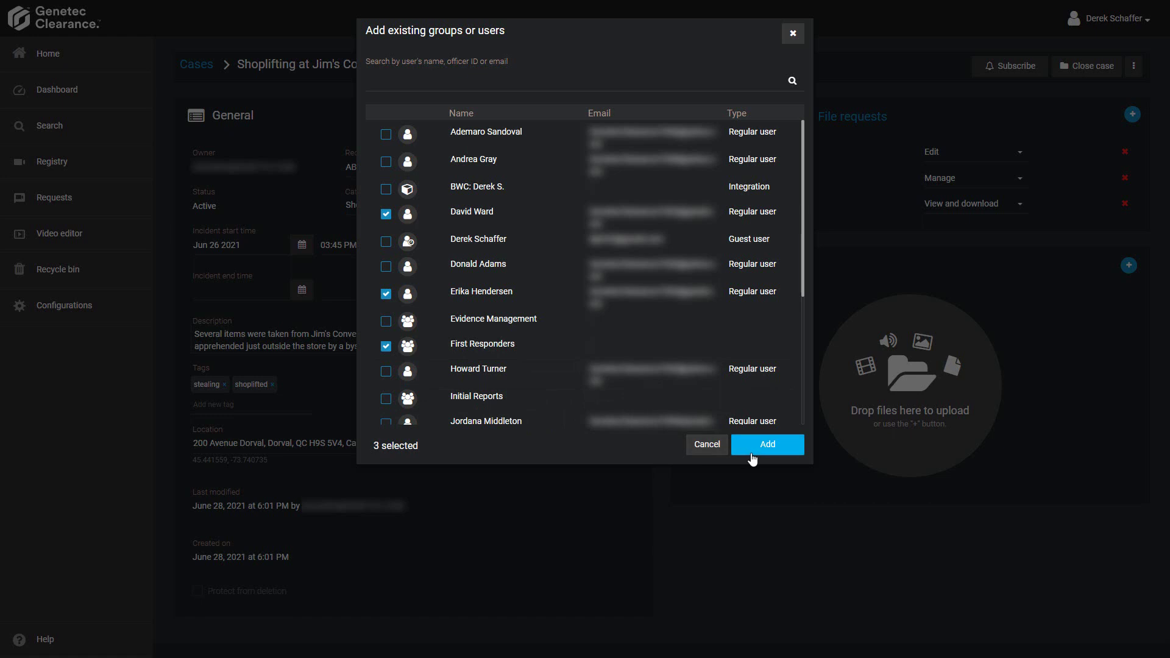
pyautogui.click(563, 86)
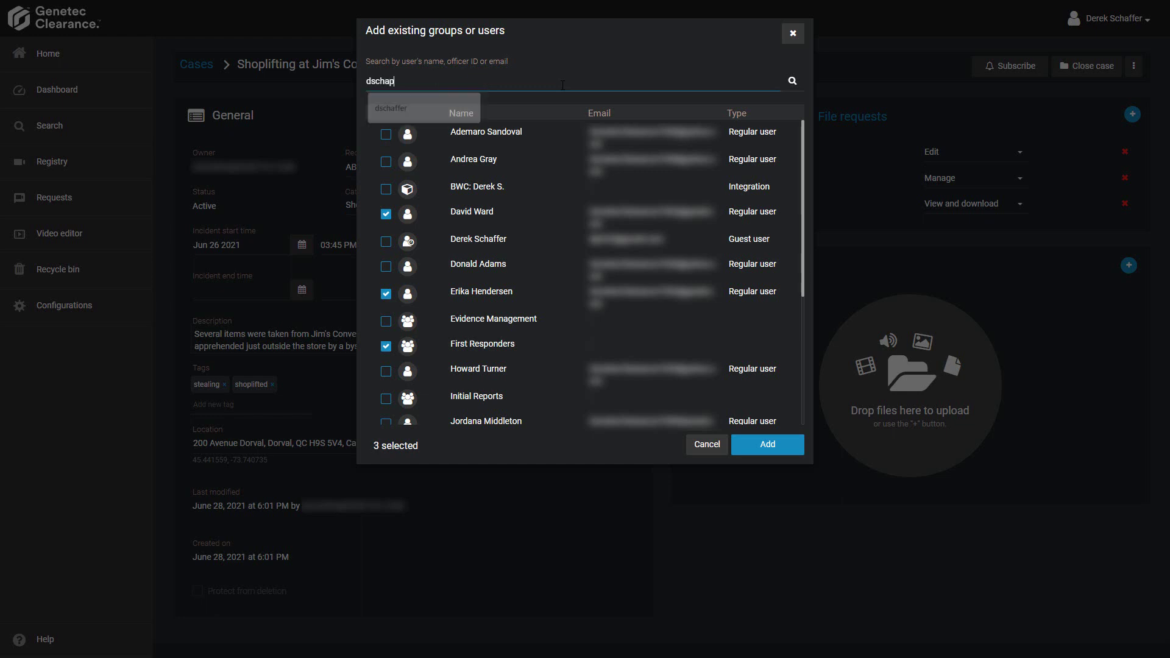
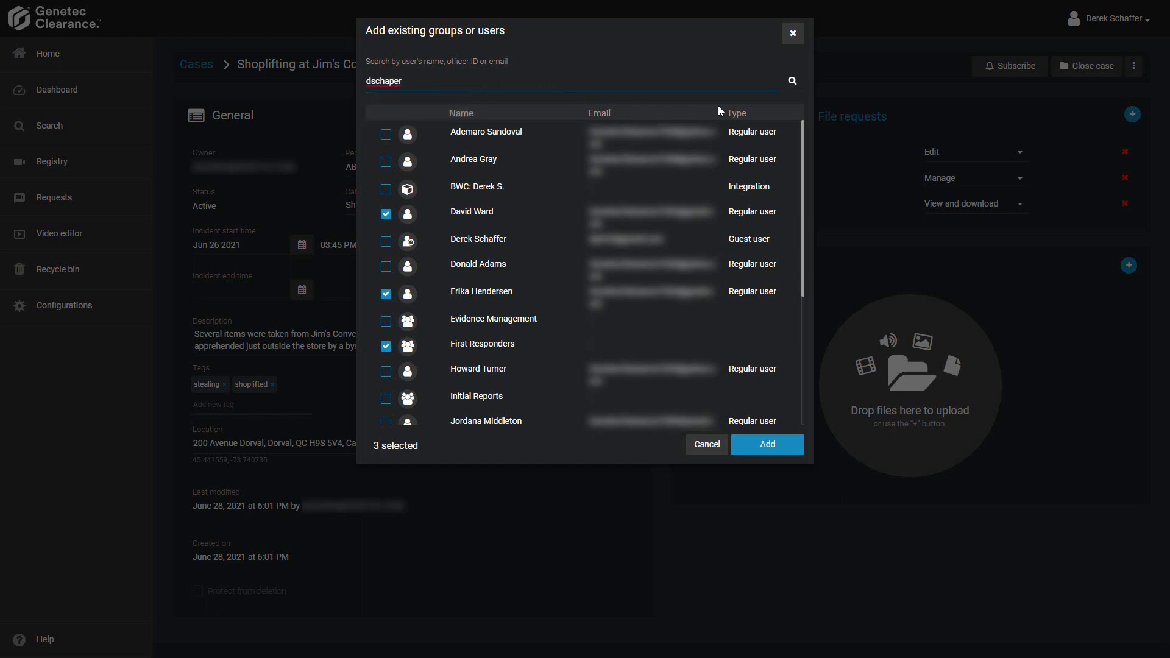
pyautogui.click(796, 86)
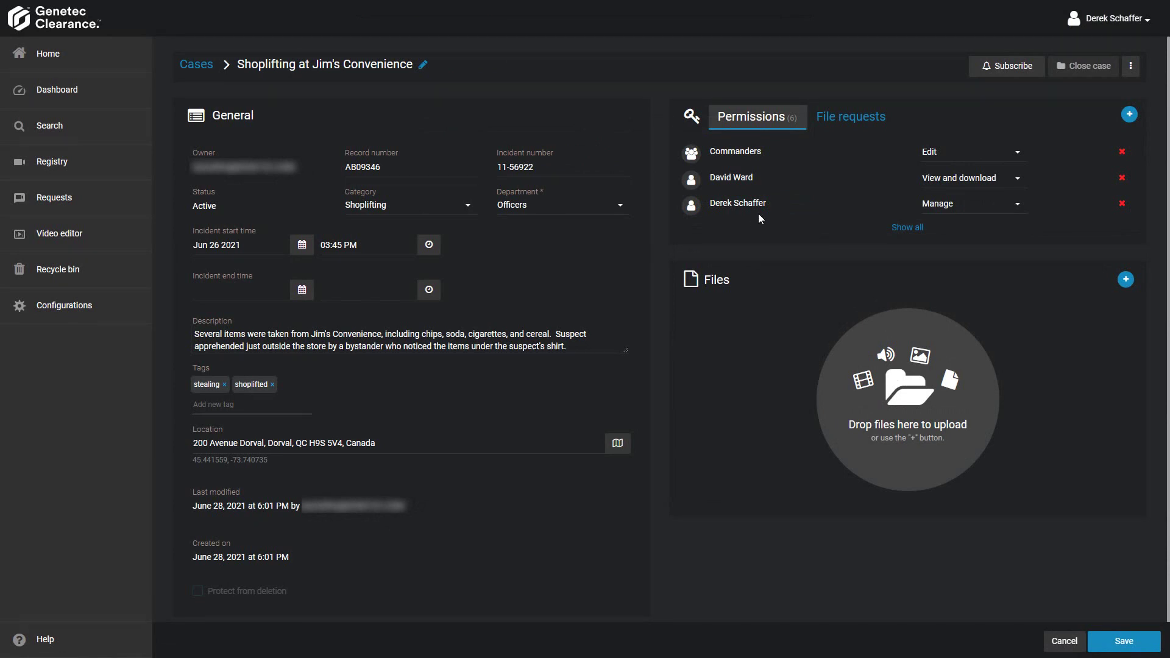
# - In the full permissions list, change one user's access from View and download to Edit
pyautogui.click(907, 228)
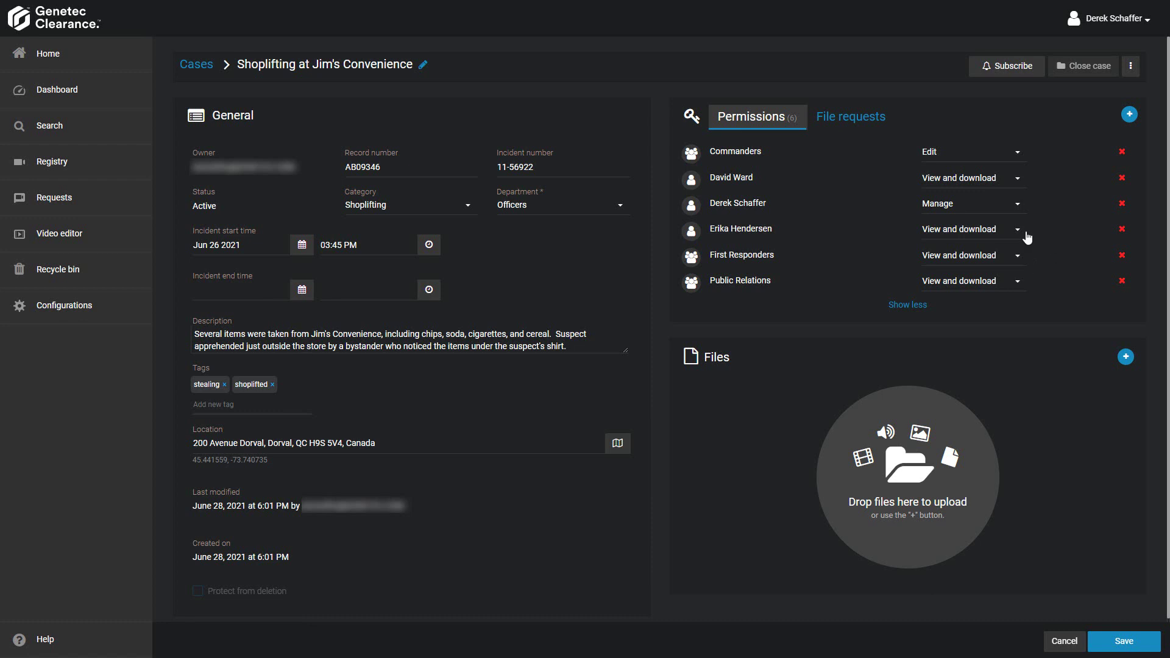
pyautogui.click(1024, 235)
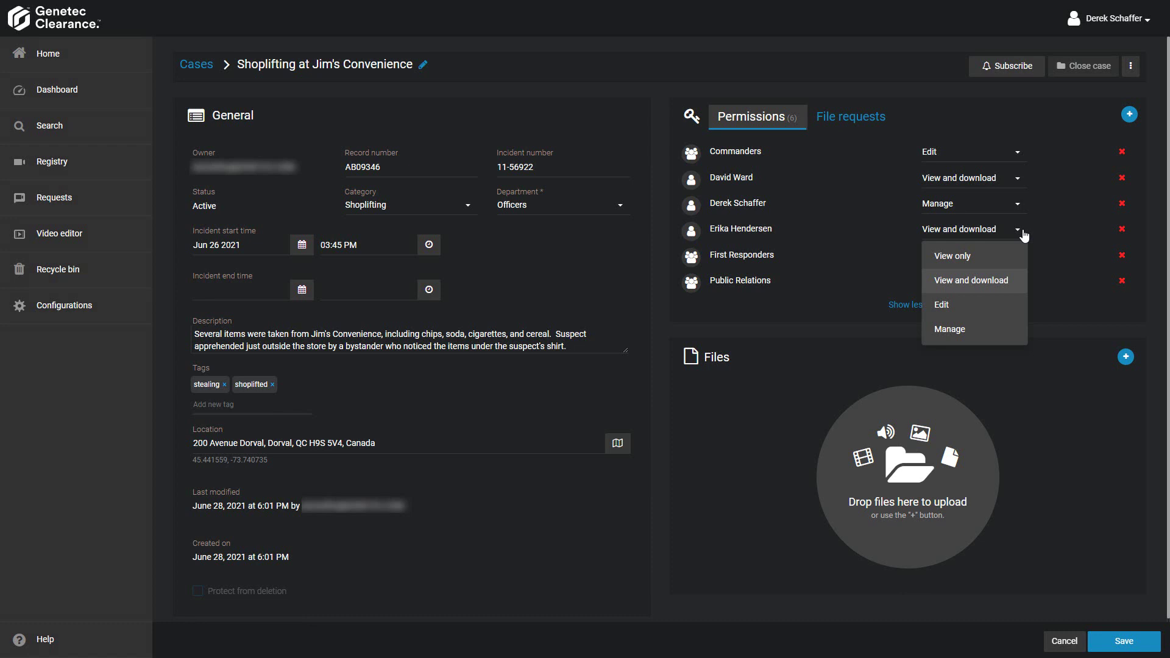
pyautogui.click(995, 305)
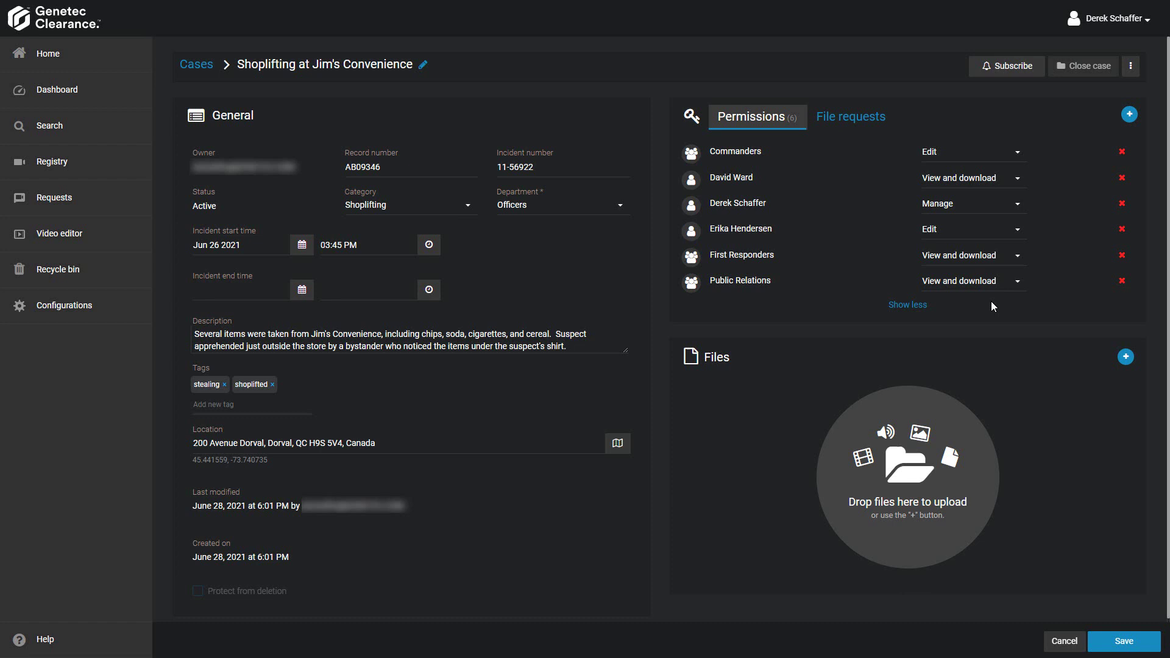
# - Remove one user's permission row from the case and open the Files add menu
pyautogui.click(1122, 178)
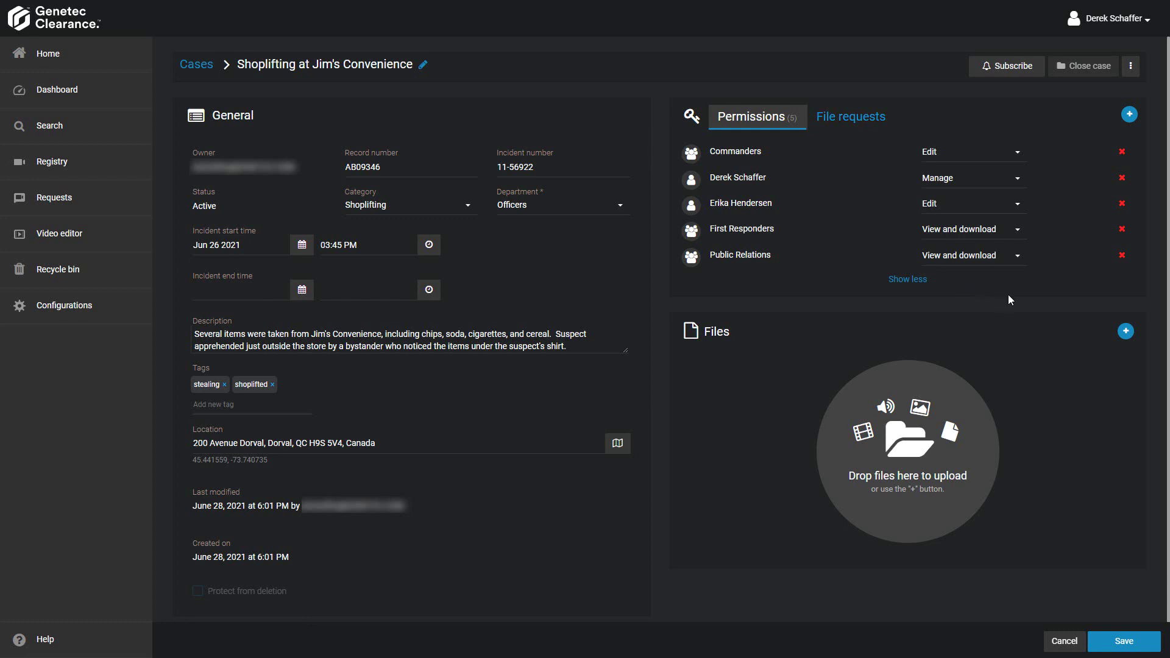
pyautogui.click(1126, 332)
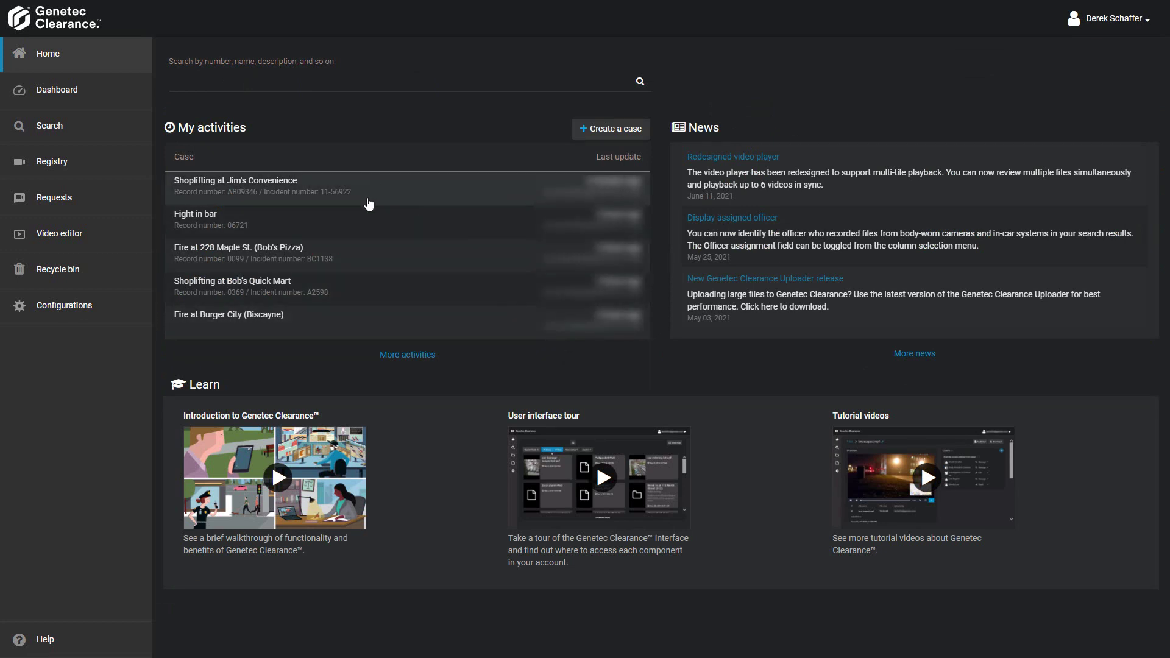
# - Open Shoplifting at Jim's Convenience from the Search results list
pyautogui.click(69, 134)
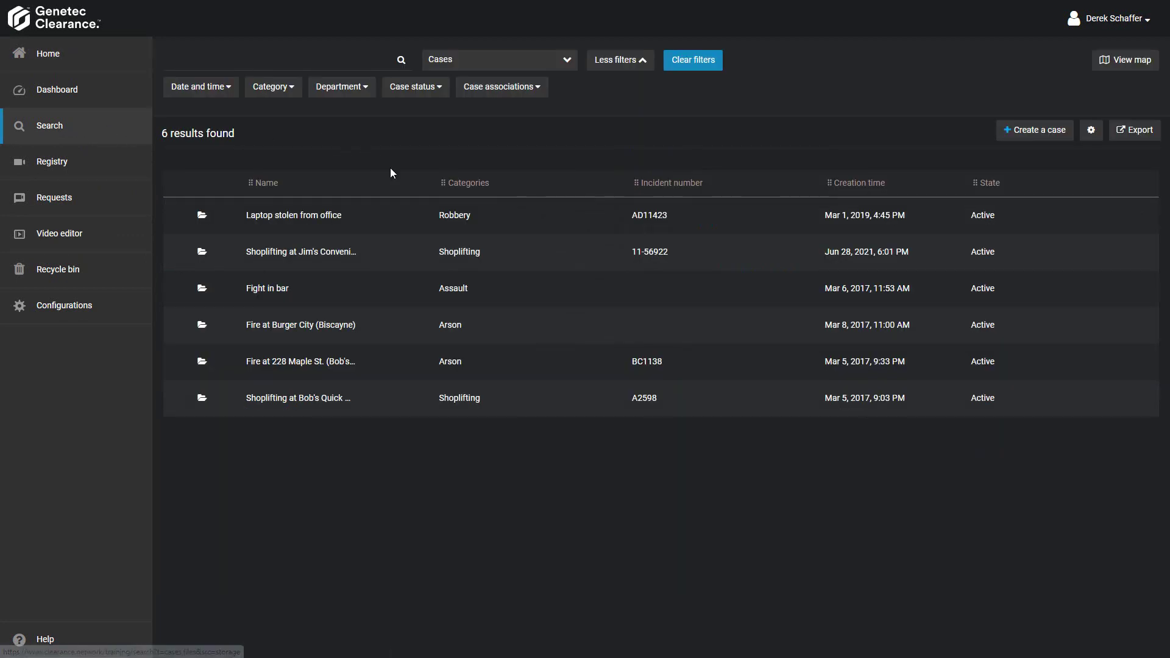
pyautogui.click(378, 265)
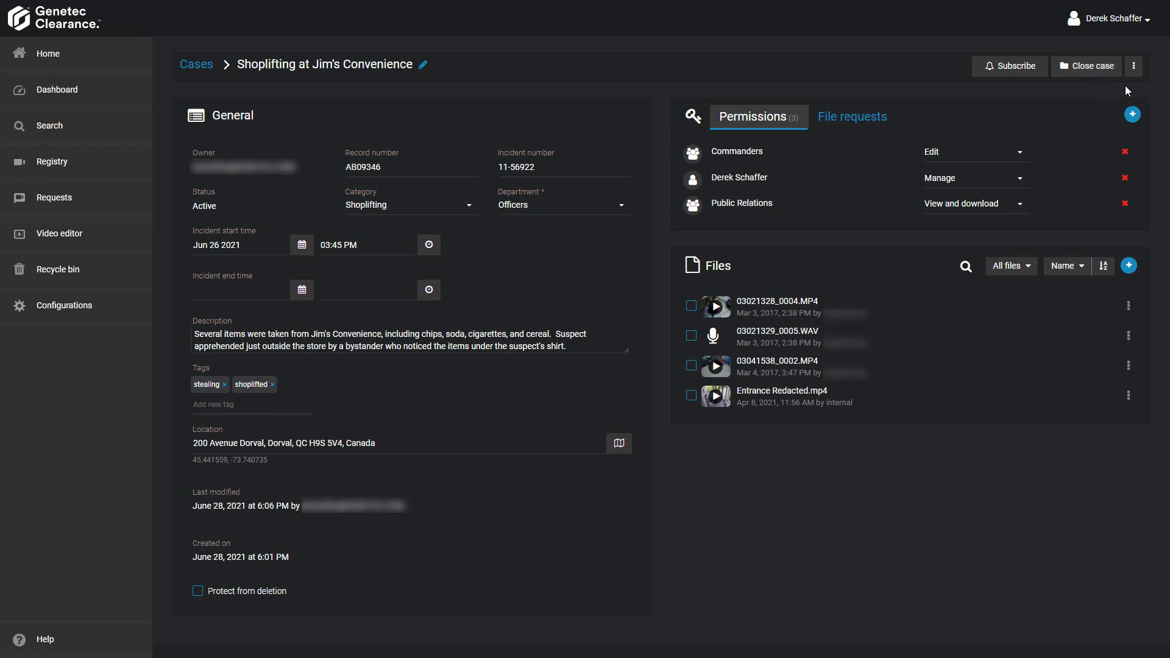
pyautogui.click(1134, 68)
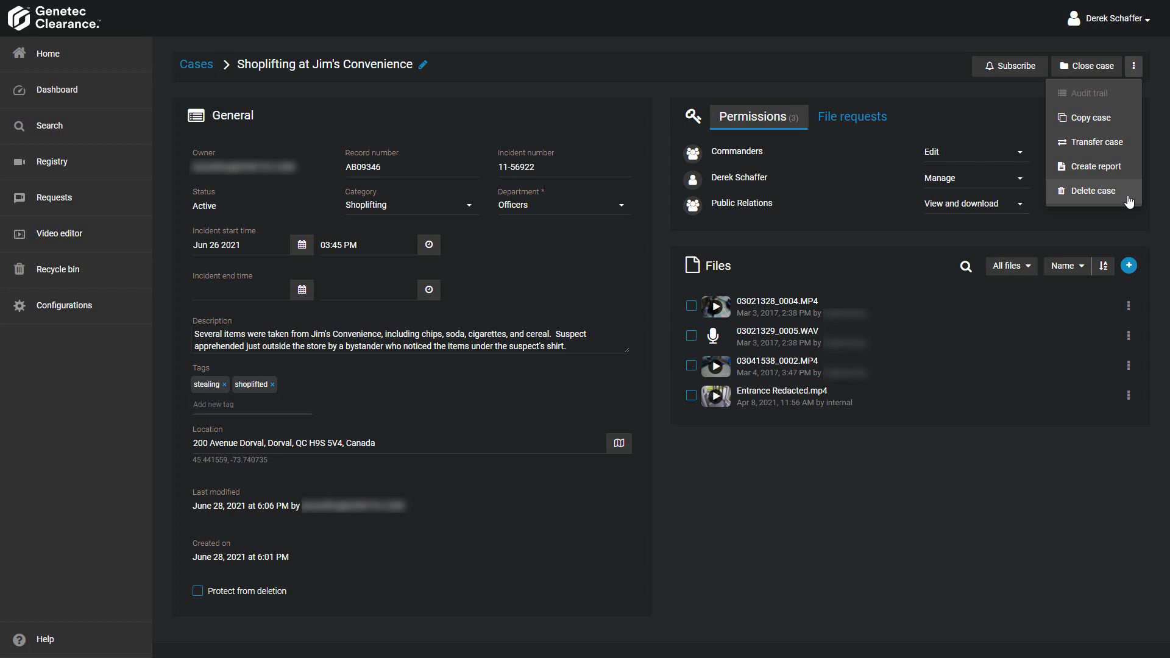
pyautogui.click(1094, 214)
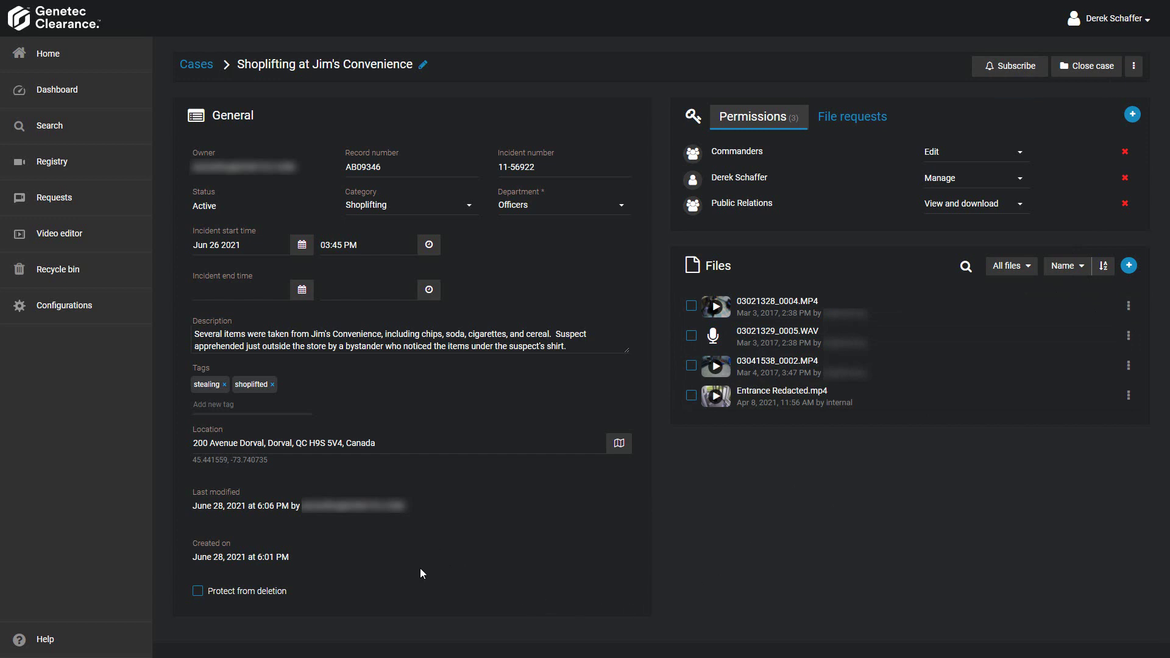
# - Enable Protect from deletion on the Jim's Convenience case and save the change
pyautogui.click(198, 591)
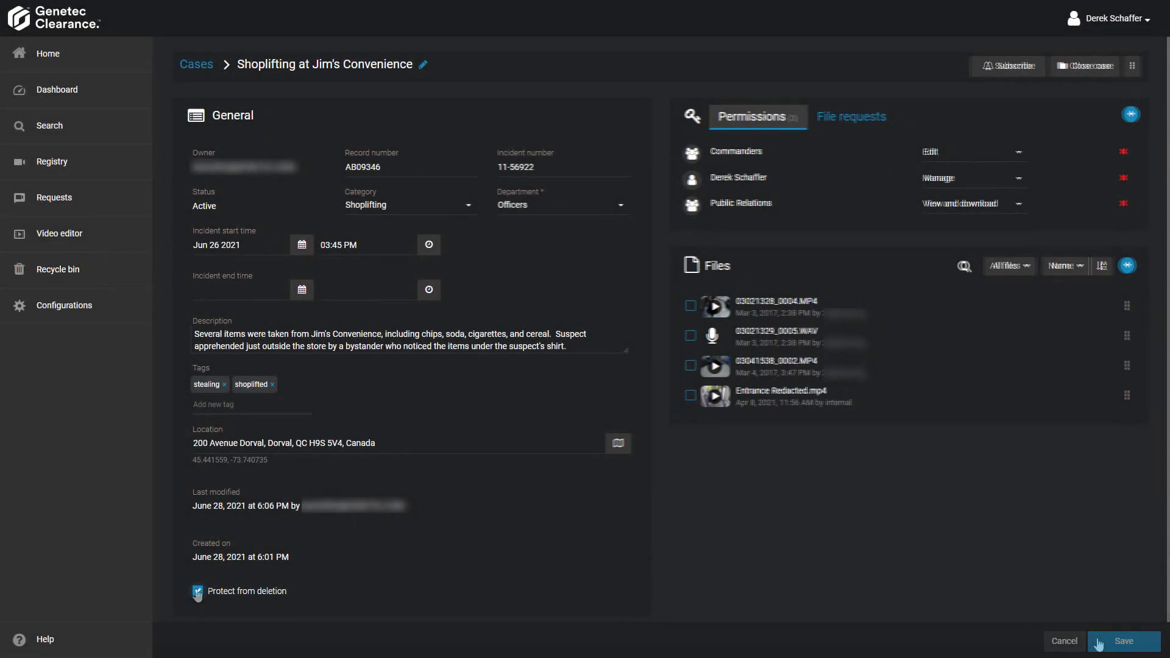
pyautogui.click(1101, 643)
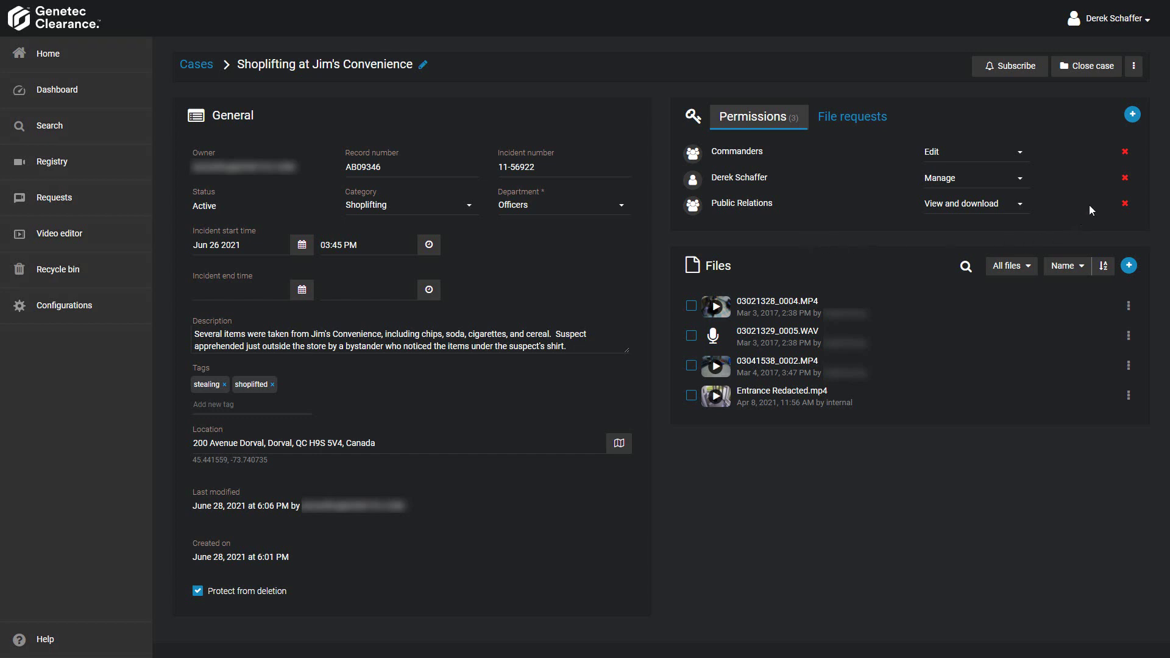
# - Change the Public Relations group's case permission level to Edit
pyautogui.click(990, 208)
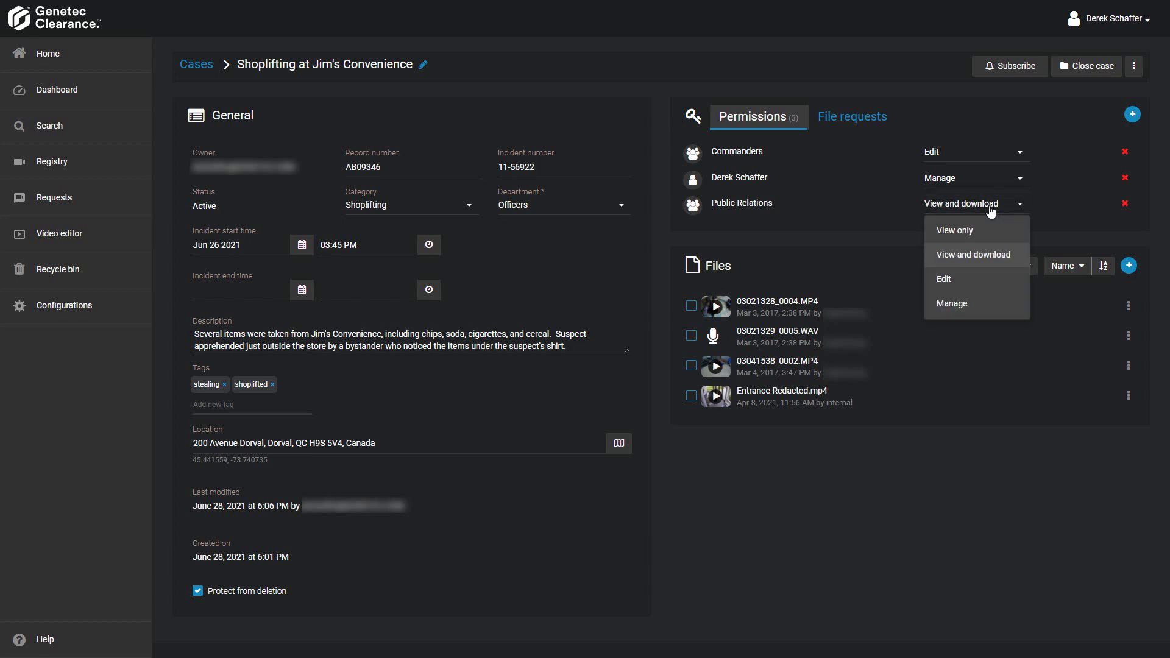
pyautogui.click(956, 282)
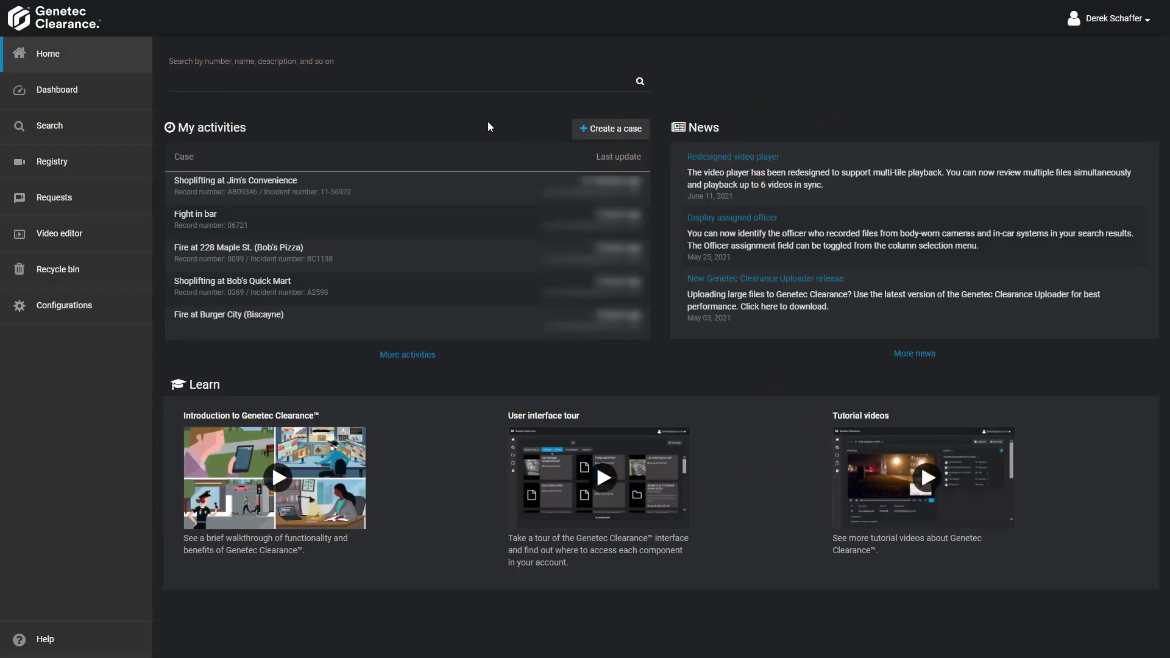
# - Open the Loss Prevention department page under Configurations > Departments
pyautogui.click(89, 313)
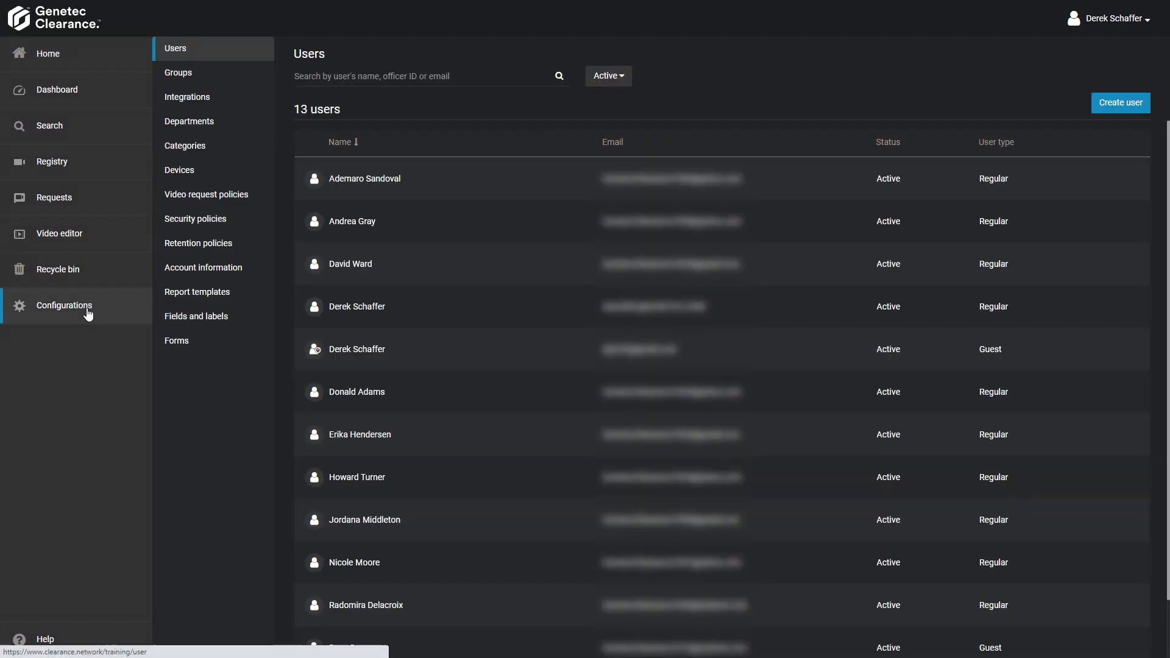
pyautogui.click(211, 123)
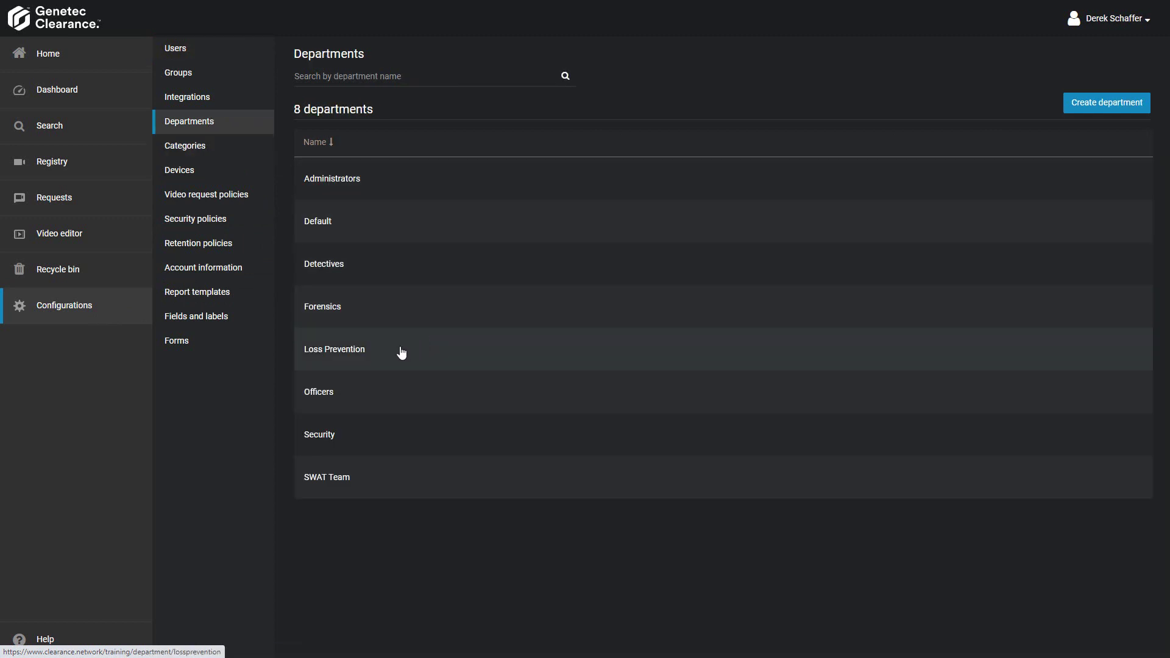
pyautogui.click(402, 353)
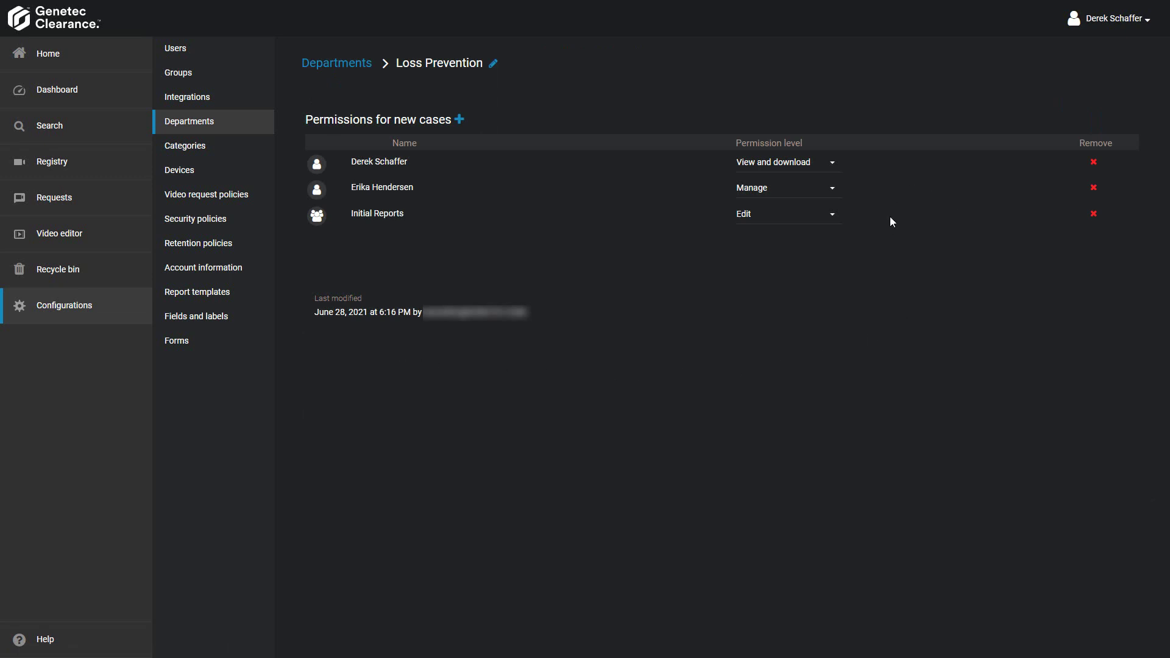
# - Start a new case from the cases list and select its placeholder title for replacement
pyautogui.click(72, 126)
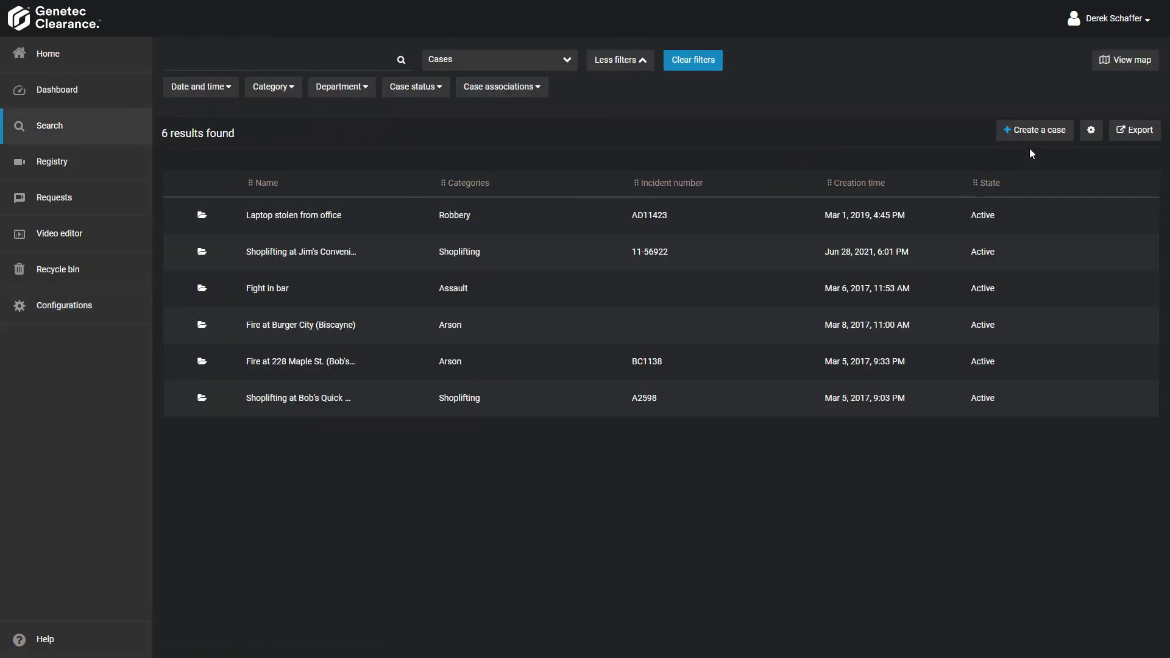
pyautogui.click(1034, 132)
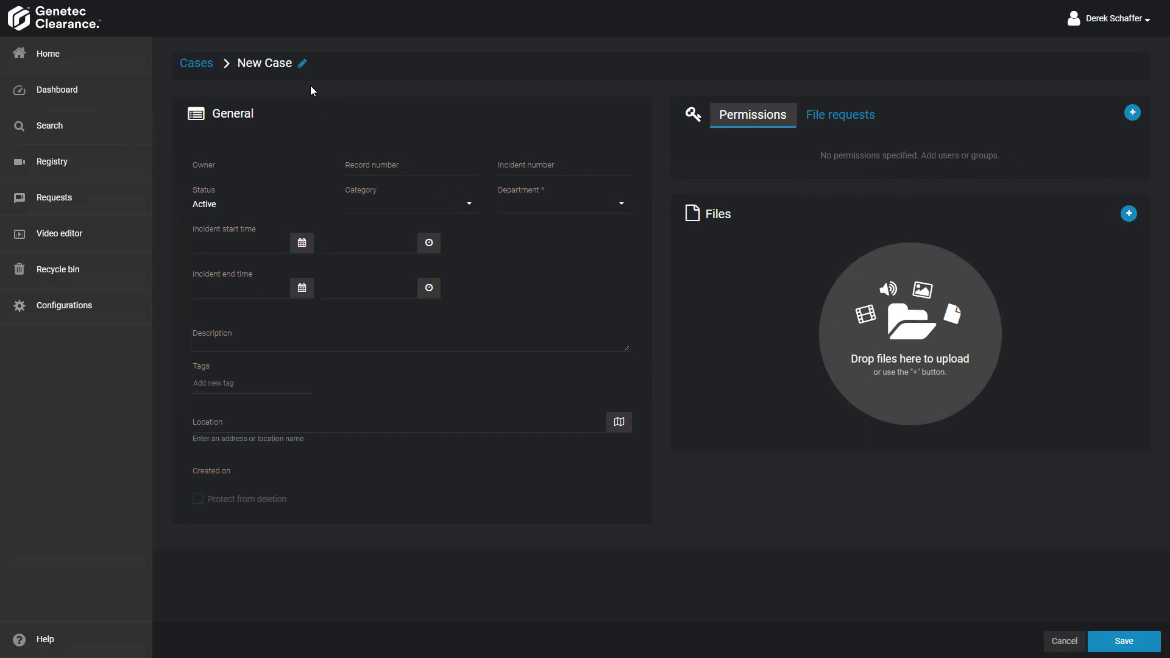
pyautogui.click(303, 65)
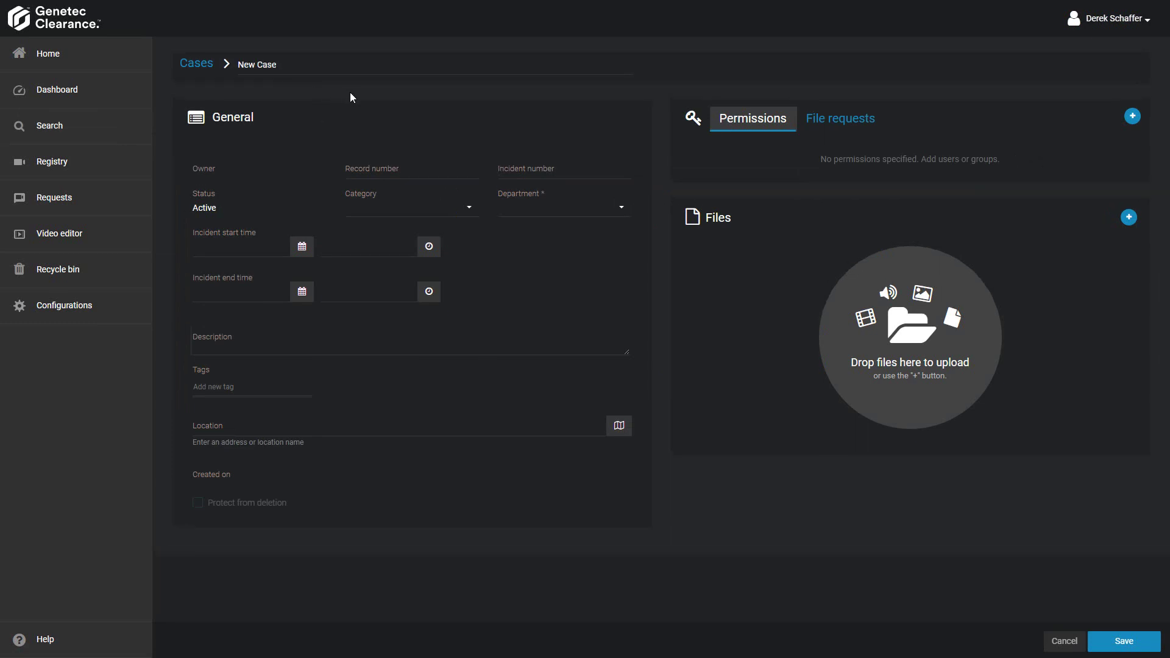
pyautogui.hotkey('ctrl', 'a')
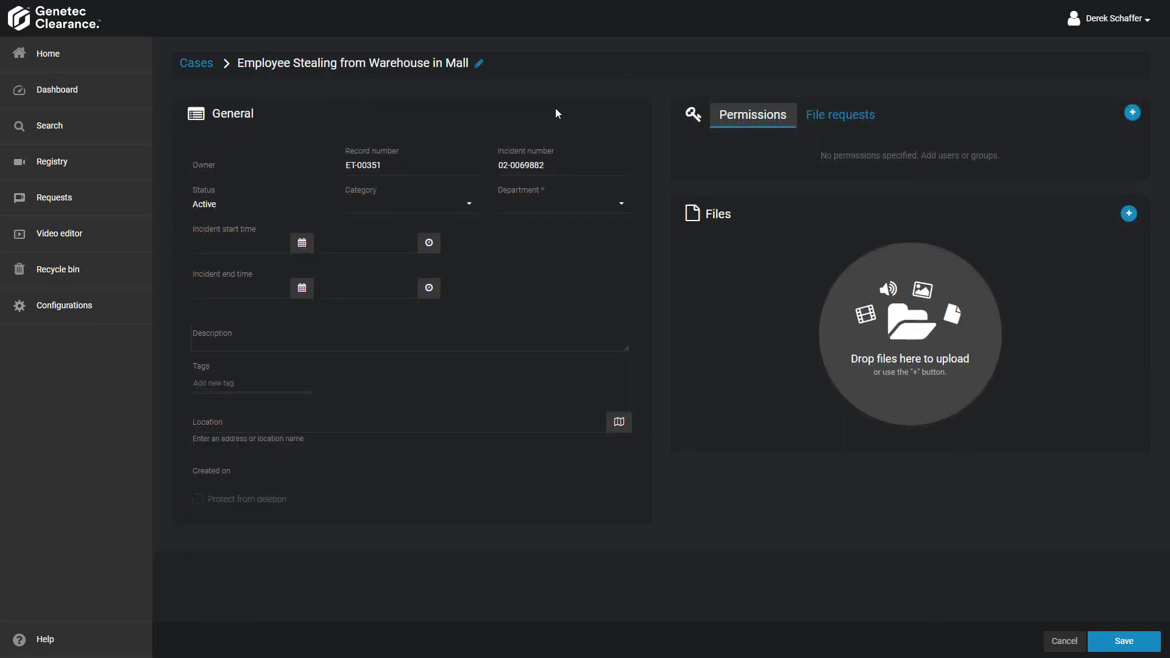
# - Choose Employee Theft as the category and Loss Prevention as the department
pyautogui.click(425, 207)
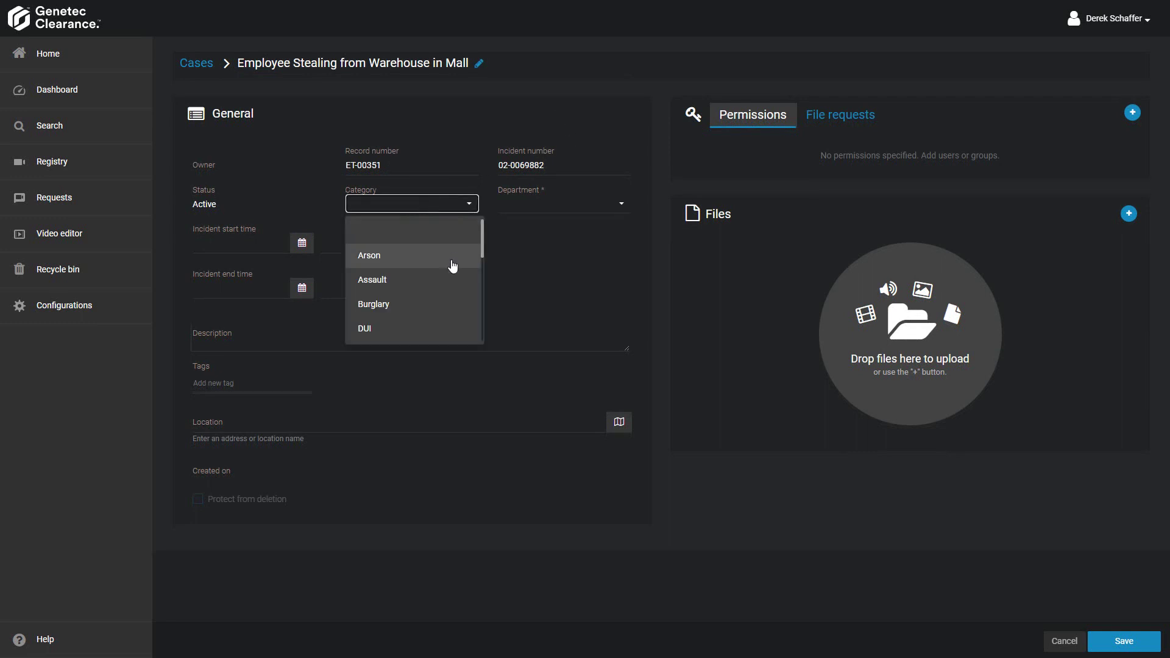
pyautogui.scroll(-2, 418, 290)
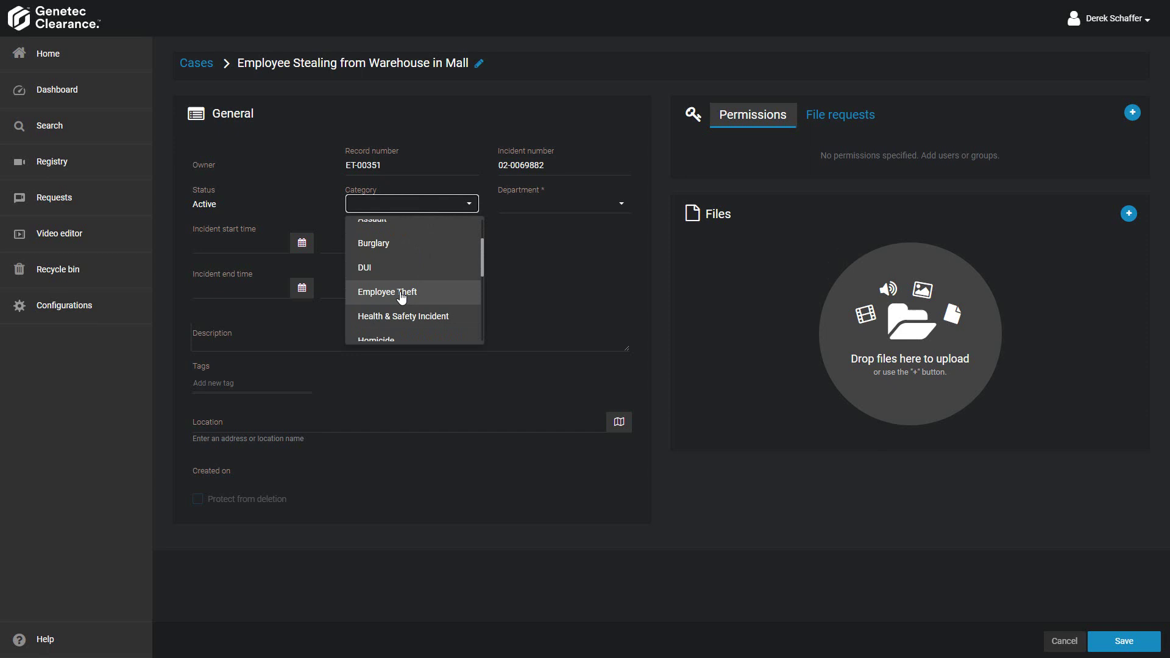
pyautogui.click(401, 297)
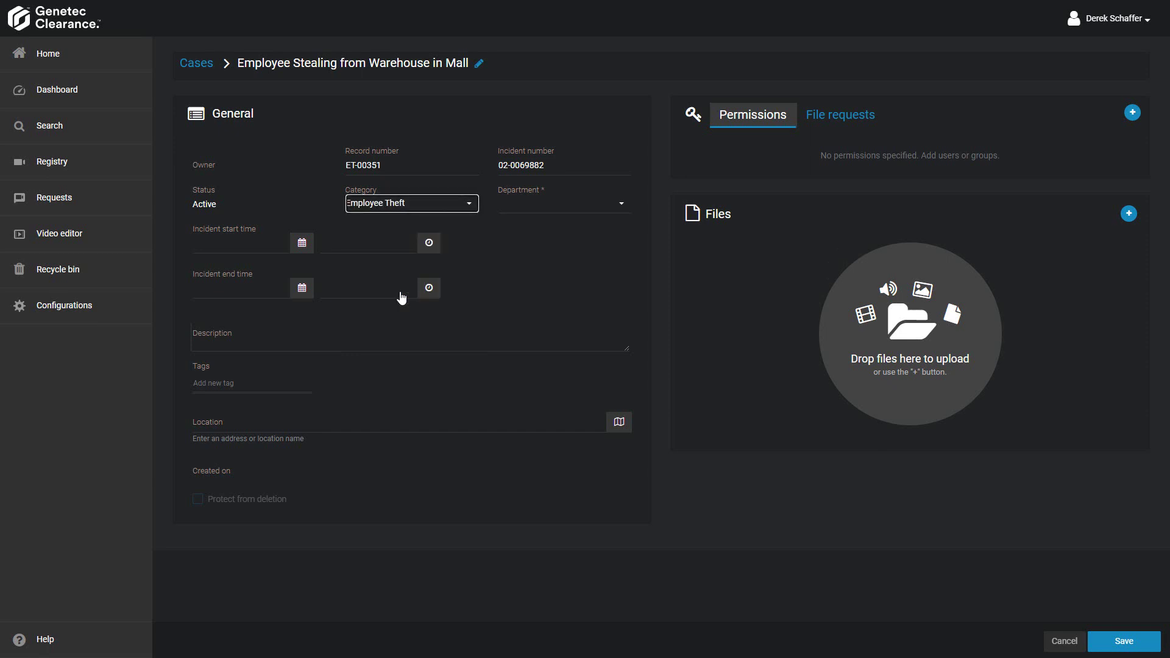
pyautogui.click(486, 326)
pyautogui.click(600, 206)
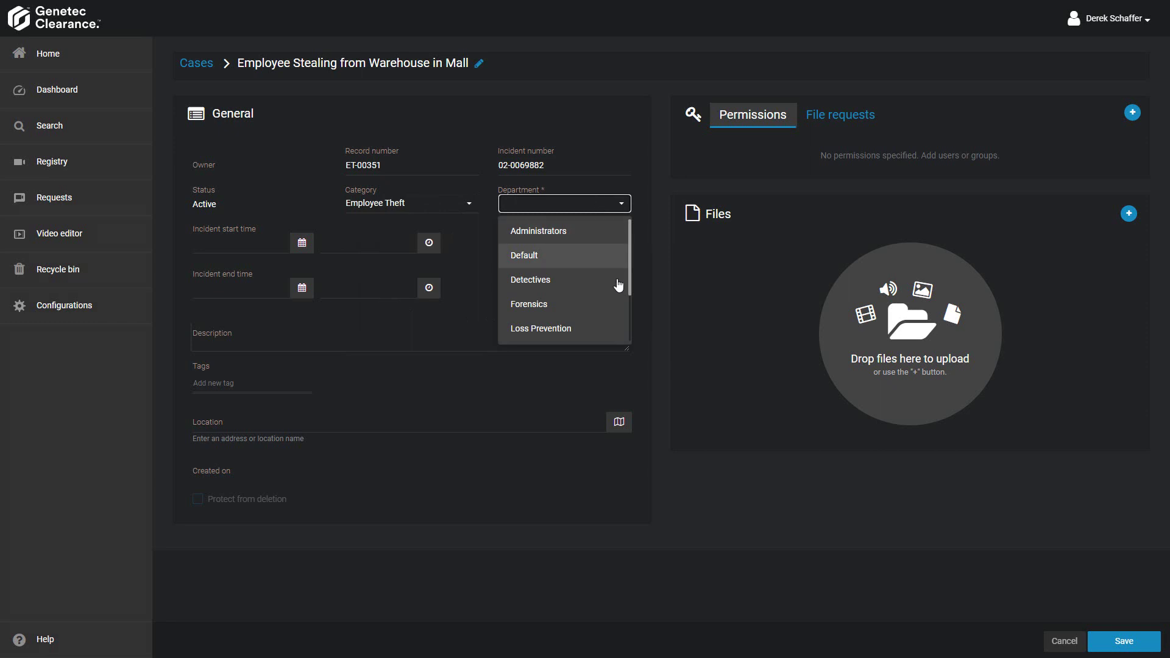
pyautogui.click(571, 330)
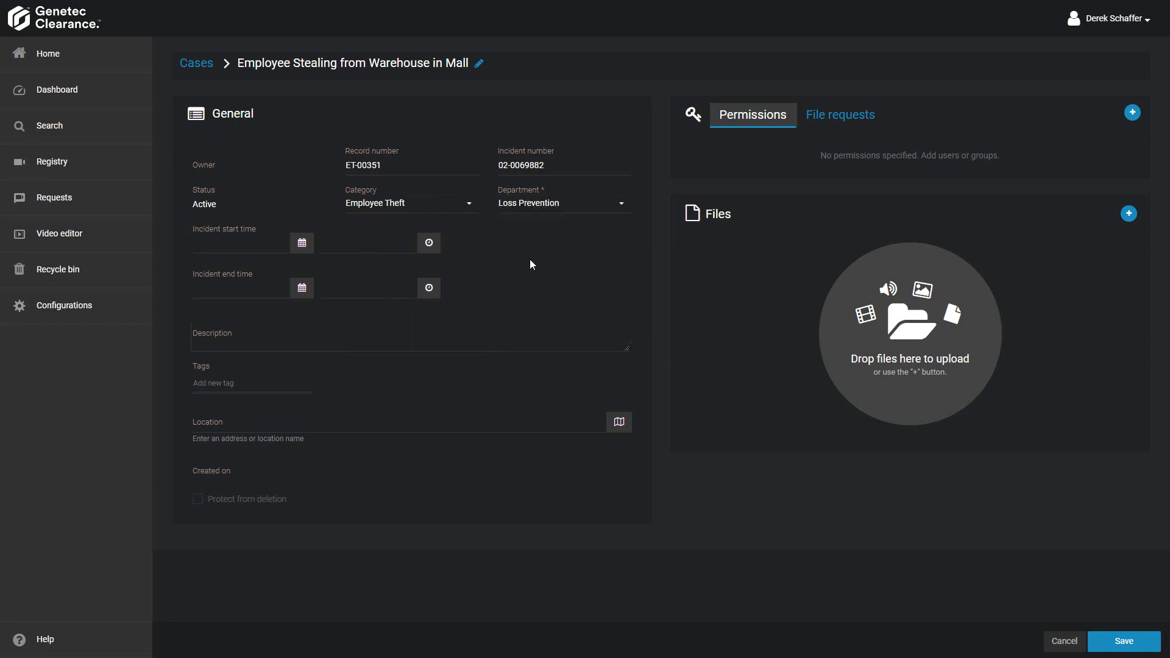
pyautogui.click(302, 243)
# - Set the incident start to June 15 at 12:40 PM
pyautogui.click(567, 334)
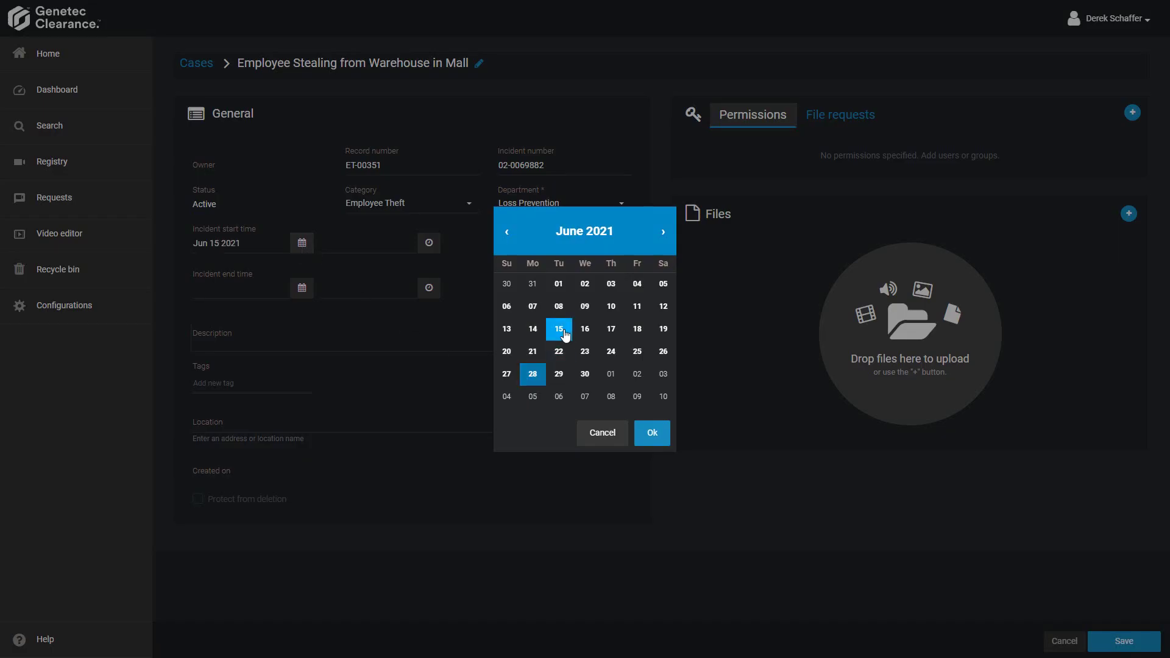
pyautogui.click(652, 433)
pyautogui.click(393, 246)
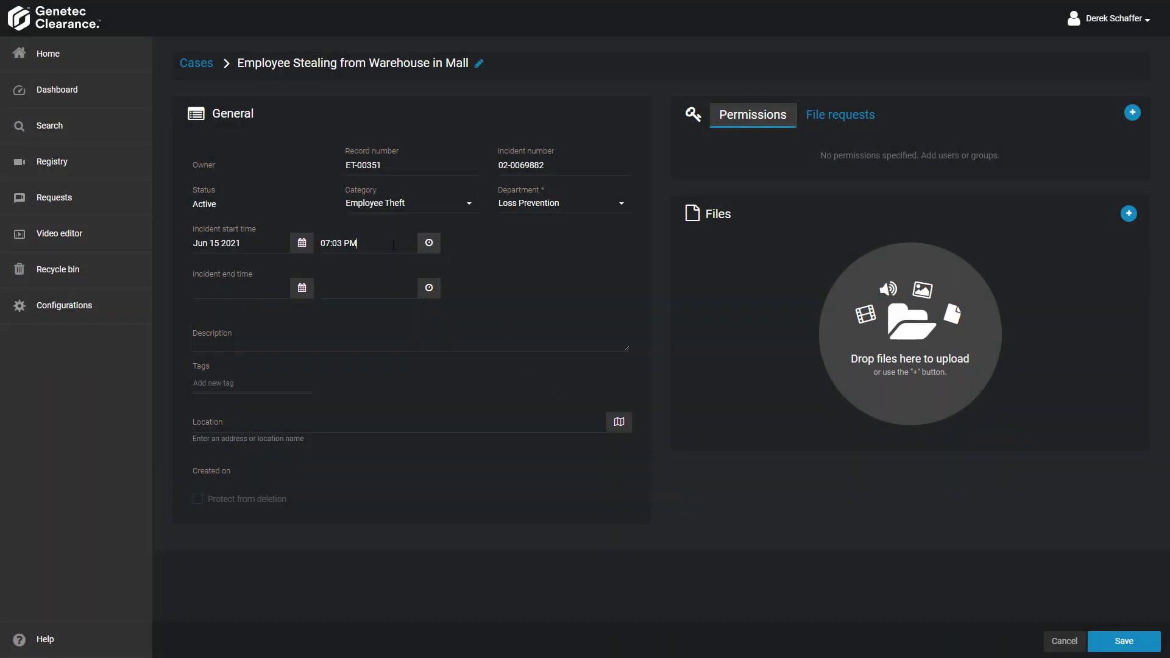
pyautogui.hotkey('ctrl', 'a')
pyautogui.write('12:40 PM')
# - Describe the employee sneaking warehouse merchandise to their car; tag theft, storage, store, associate
pyautogui.write('Employee was cau')
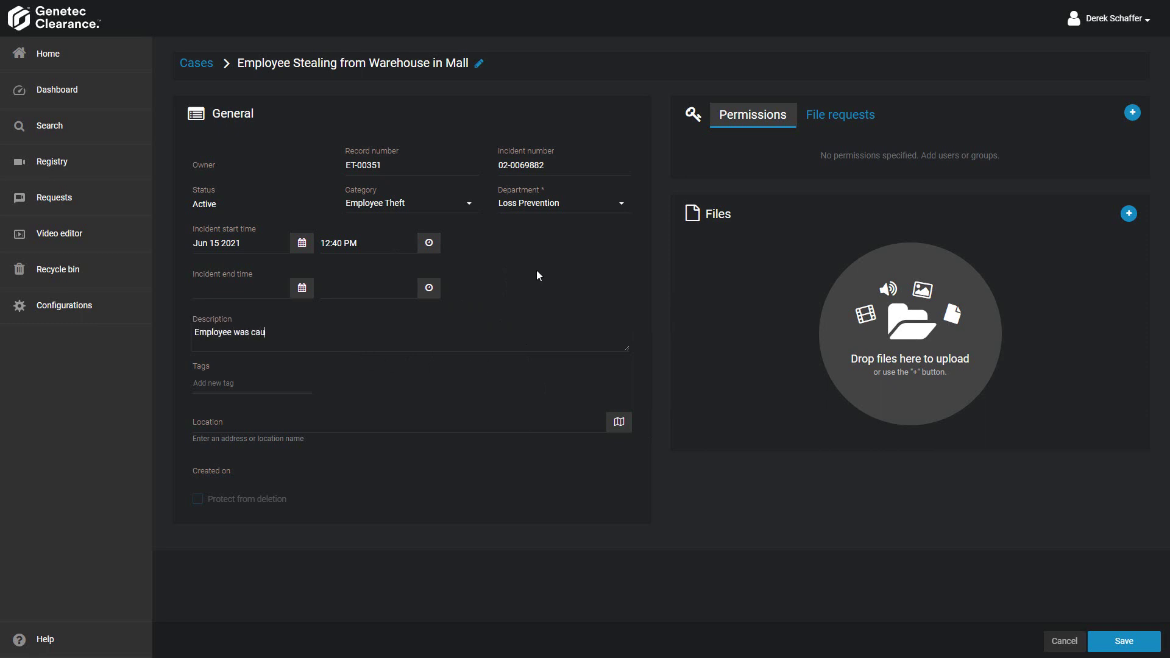
pyautogui.write('ght sneaking merchandise from the w')
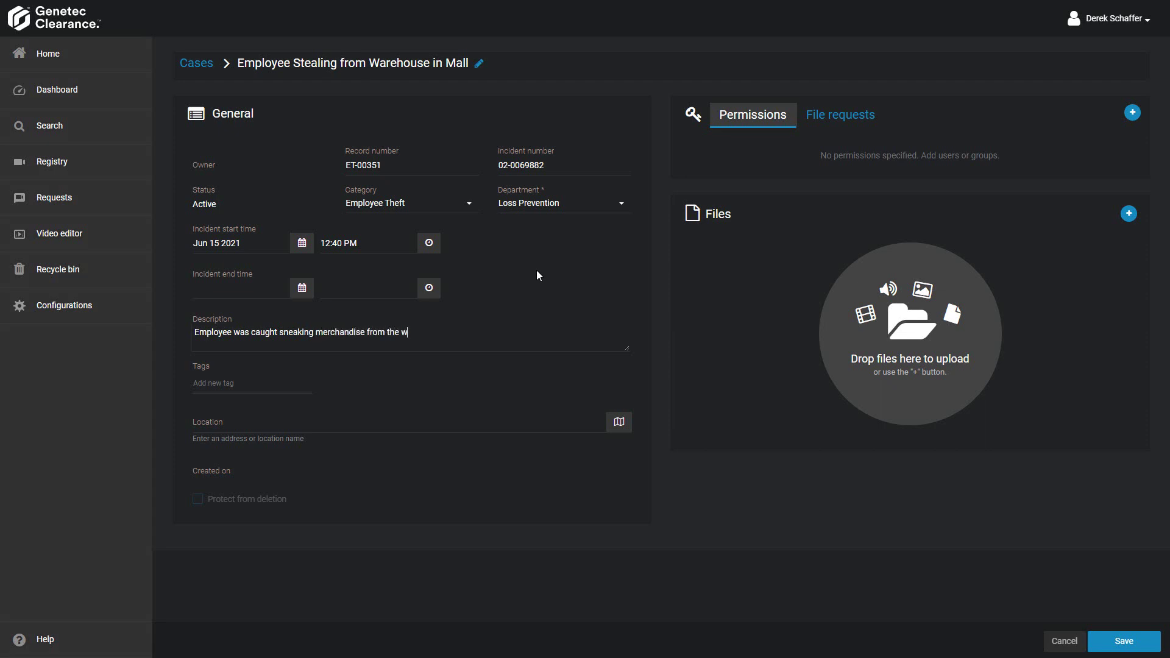
pyautogui.write('arehouse out to their car')
pyautogui.write('theft')
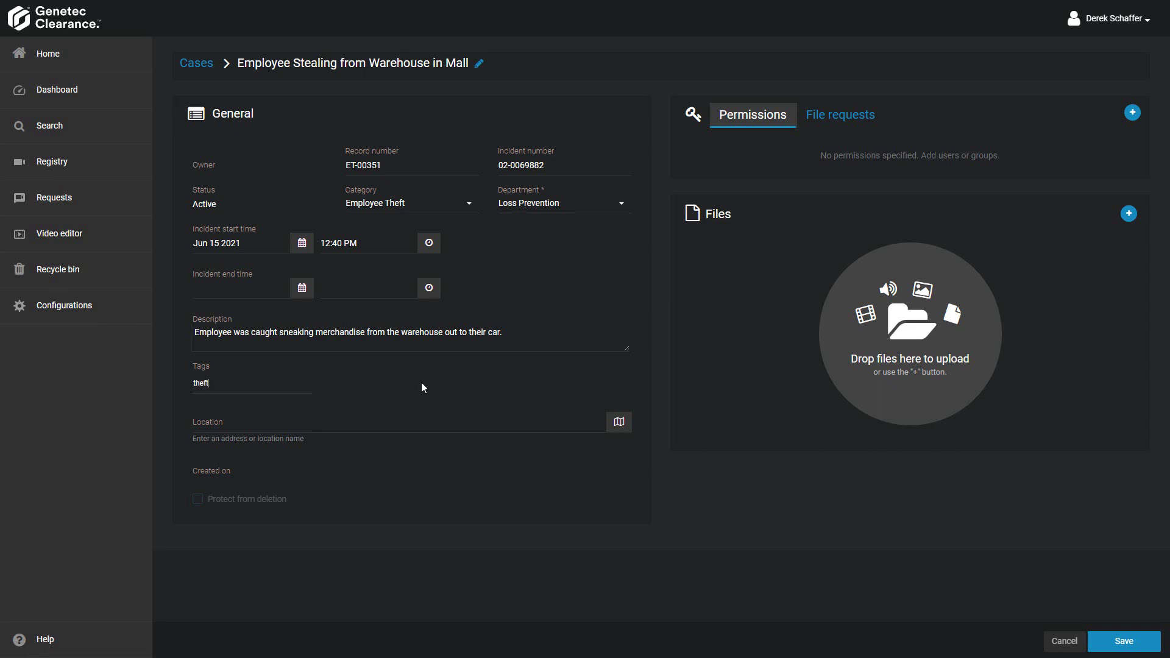
pyautogui.press('Return')
pyautogui.write('storage')
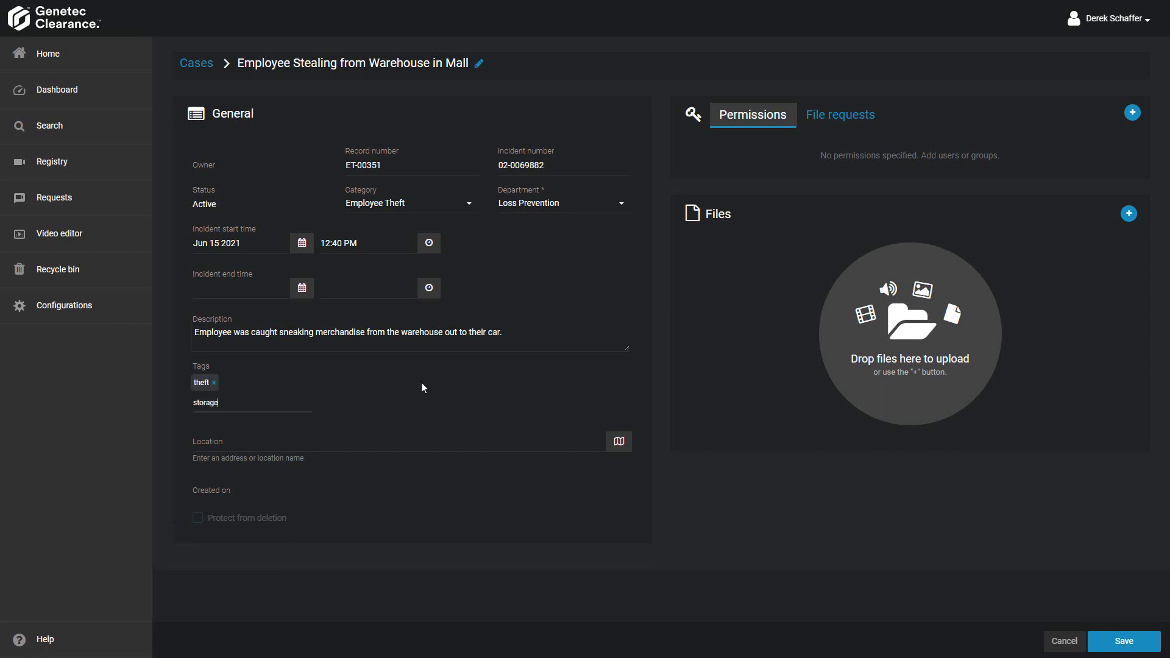
pyautogui.press('Return')
pyautogui.write('store')
pyautogui.press('Return')
pyautogui.write('associate')
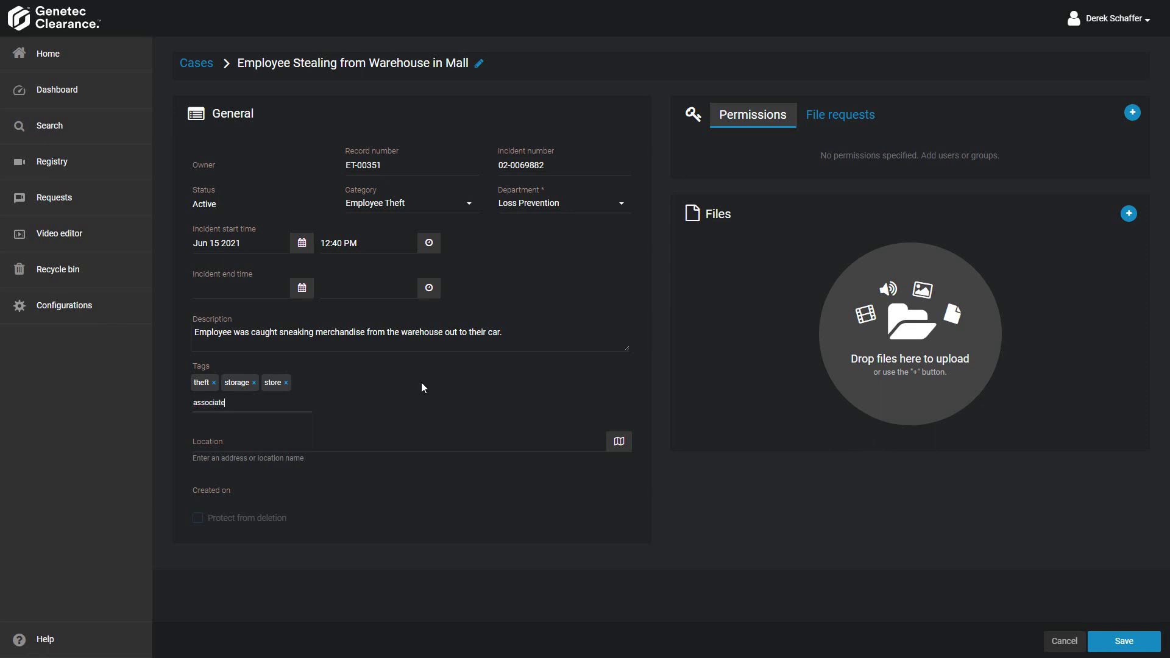
pyautogui.press('Return')
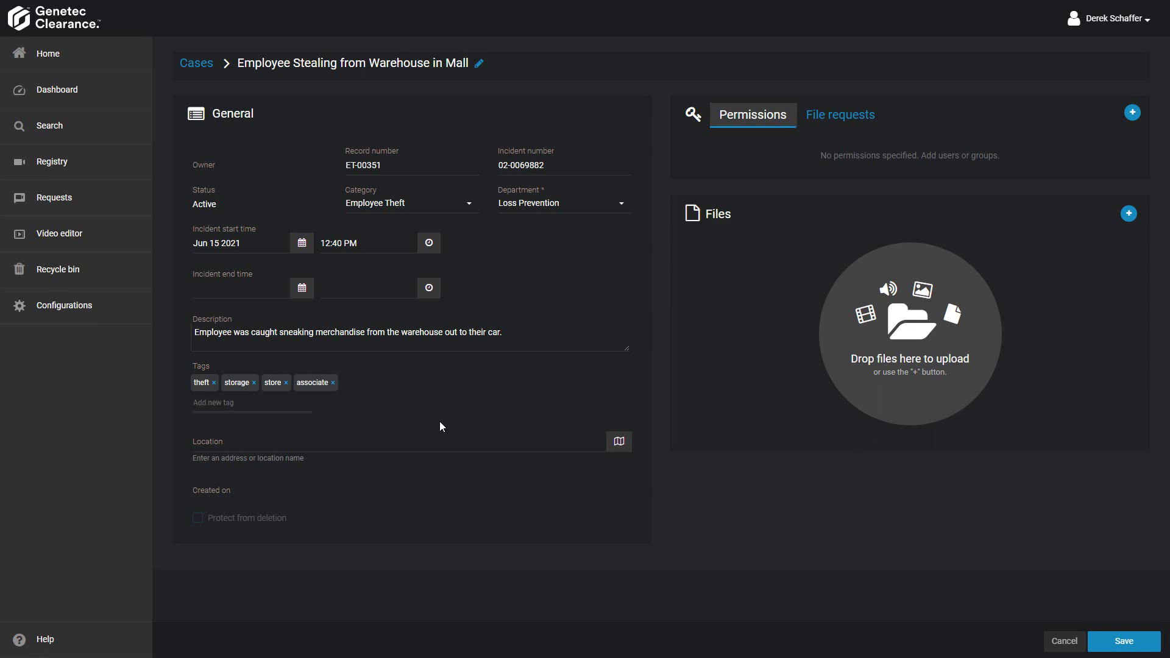
# - Pin the location on the map near CF Fairview Pointe Claire (45.462046, -73.832501)
pyautogui.click(620, 448)
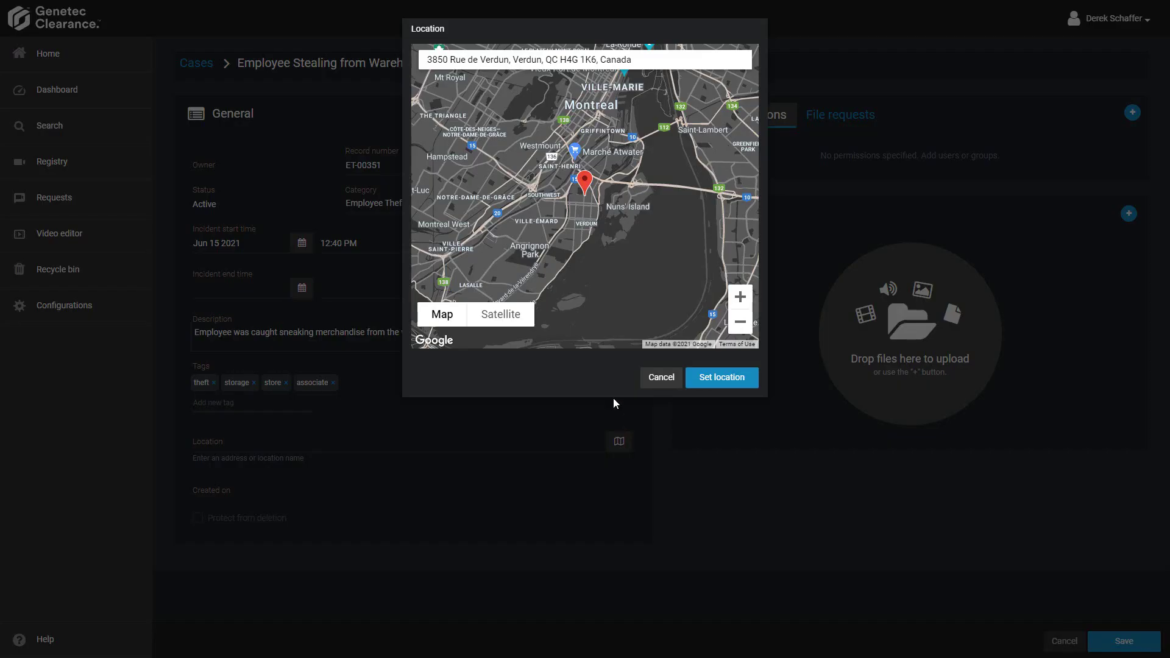
pyautogui.scroll(2, 505, 249)
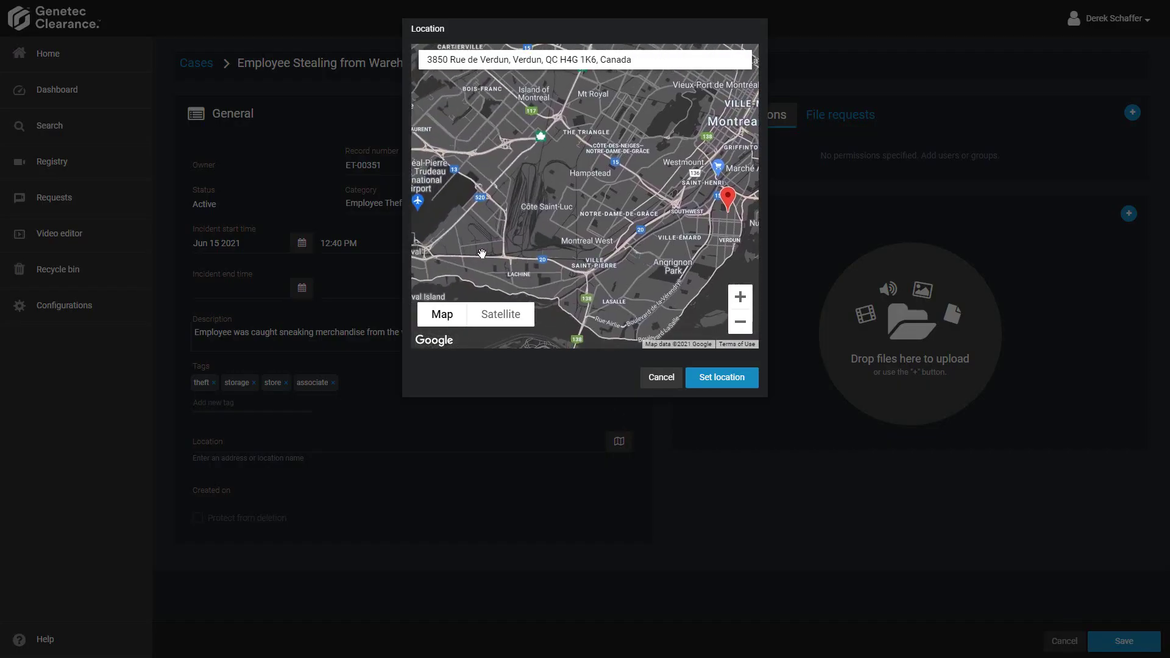
pyautogui.scroll(2, 482, 253)
pyautogui.moveTo(453, 226); pyautogui.dragTo(541, 254)
pyautogui.scroll(-1, 549, 249)
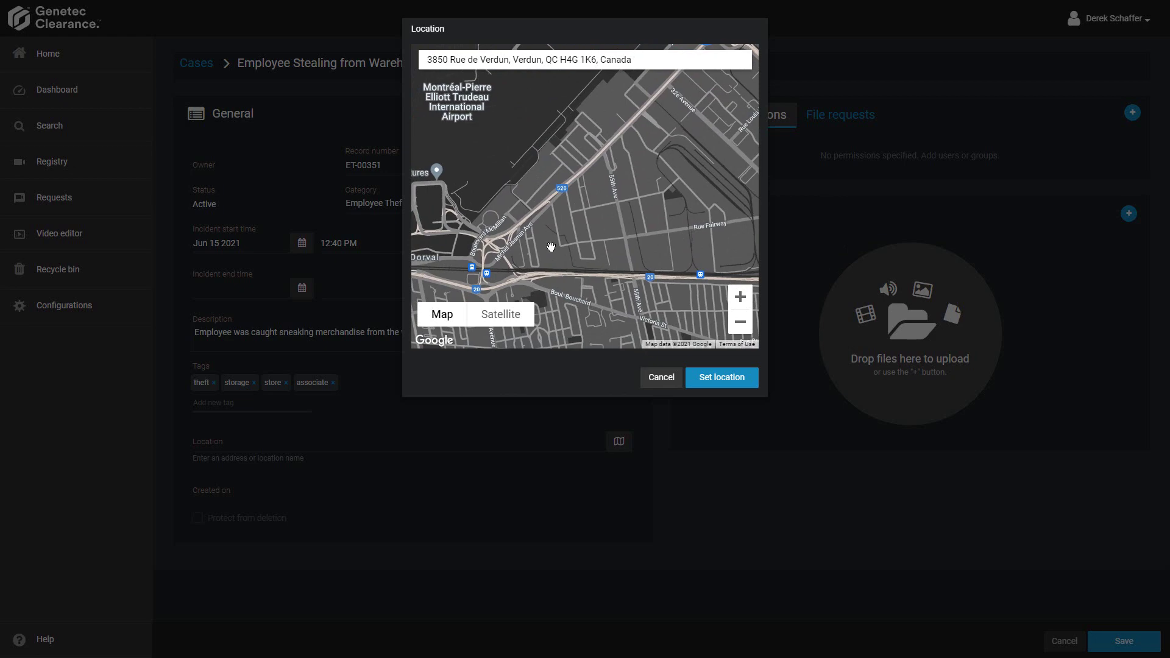
pyautogui.scroll(-1, 549, 247)
pyautogui.scroll(1, 465, 210)
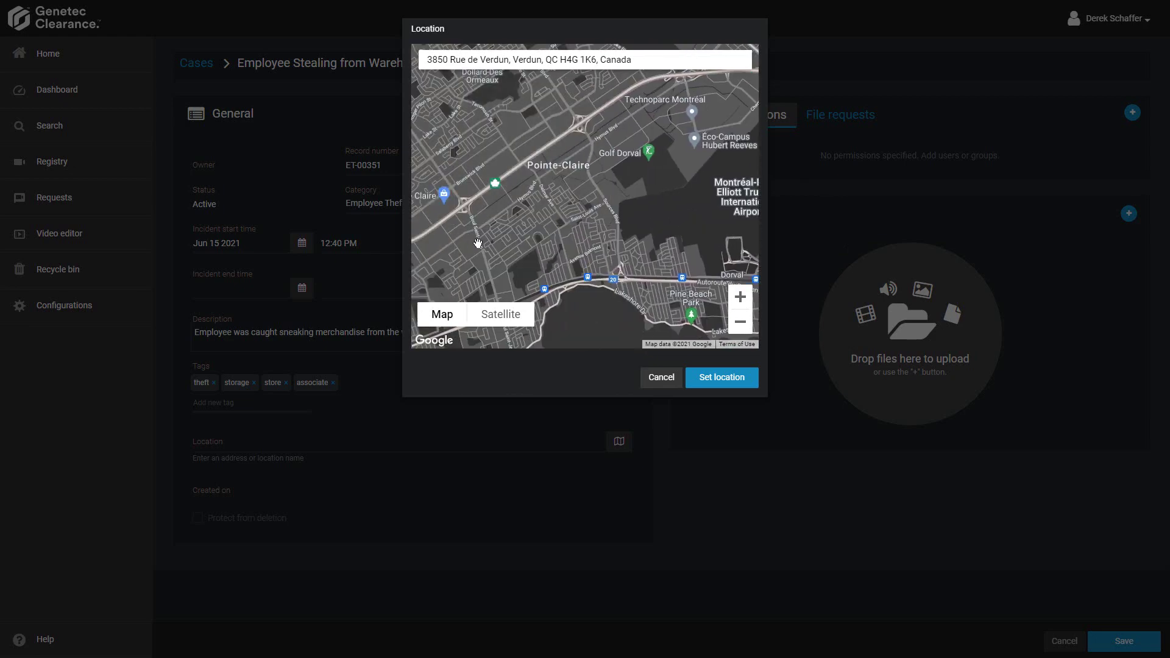
pyautogui.moveTo(477, 243); pyautogui.dragTo(589, 247)
pyautogui.click(567, 214)
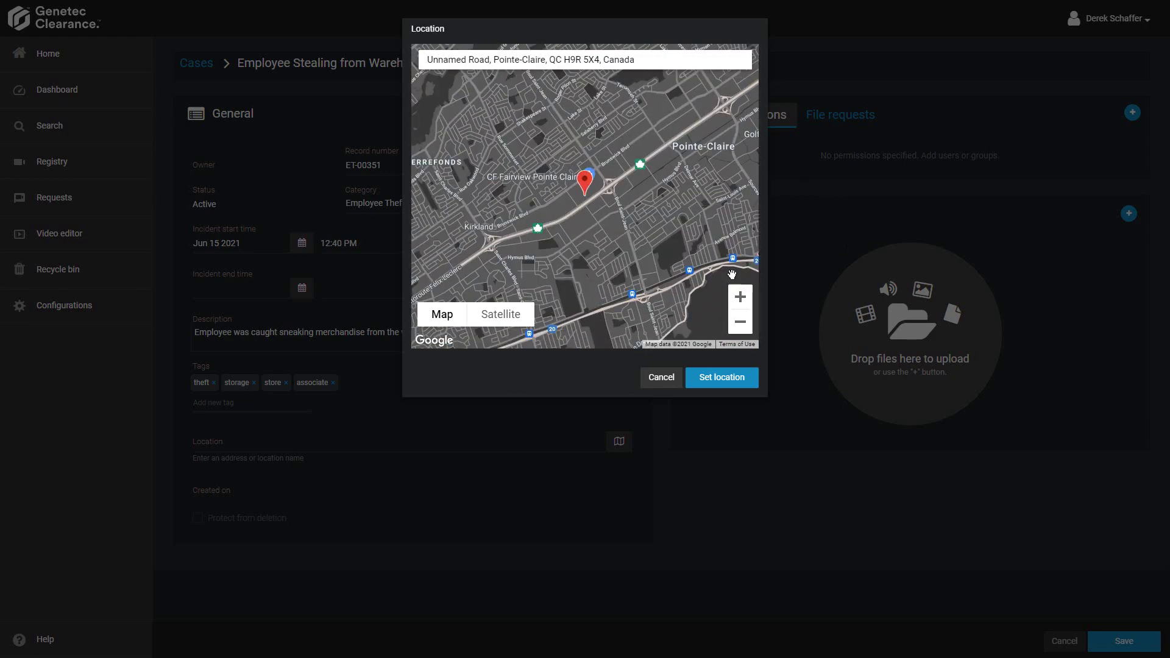
pyautogui.click(720, 377)
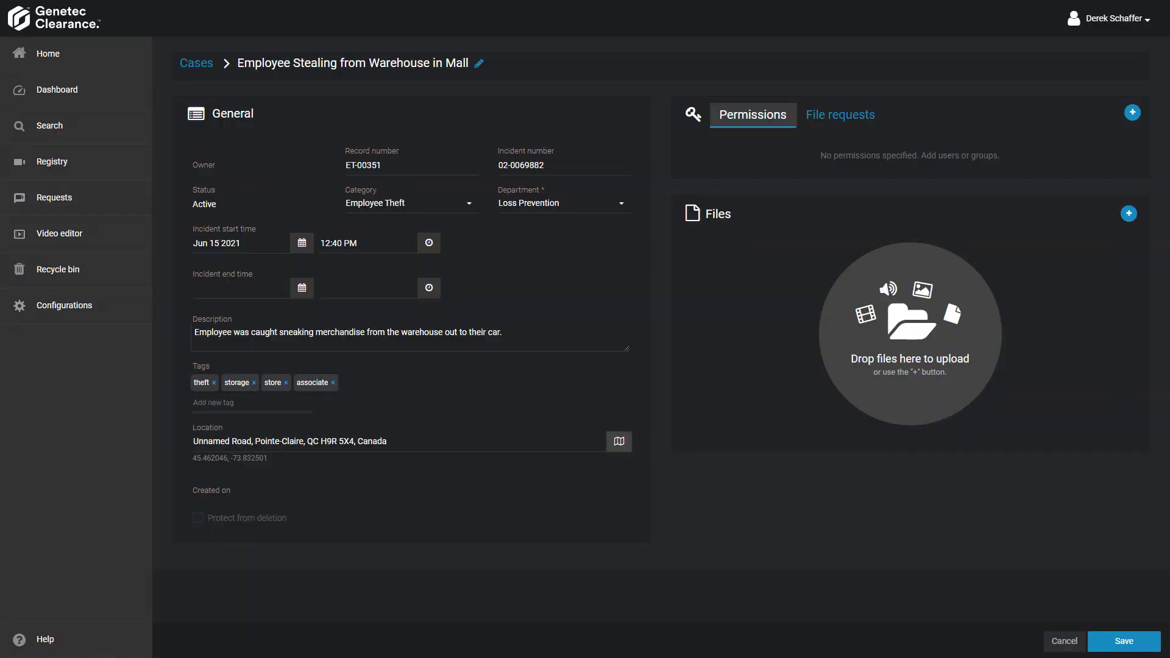
# - Drop employee leaving warehouse.jpg into the case Files area and save the case
pyautogui.moveTo(324, 306); pyautogui.dragTo(883, 372)
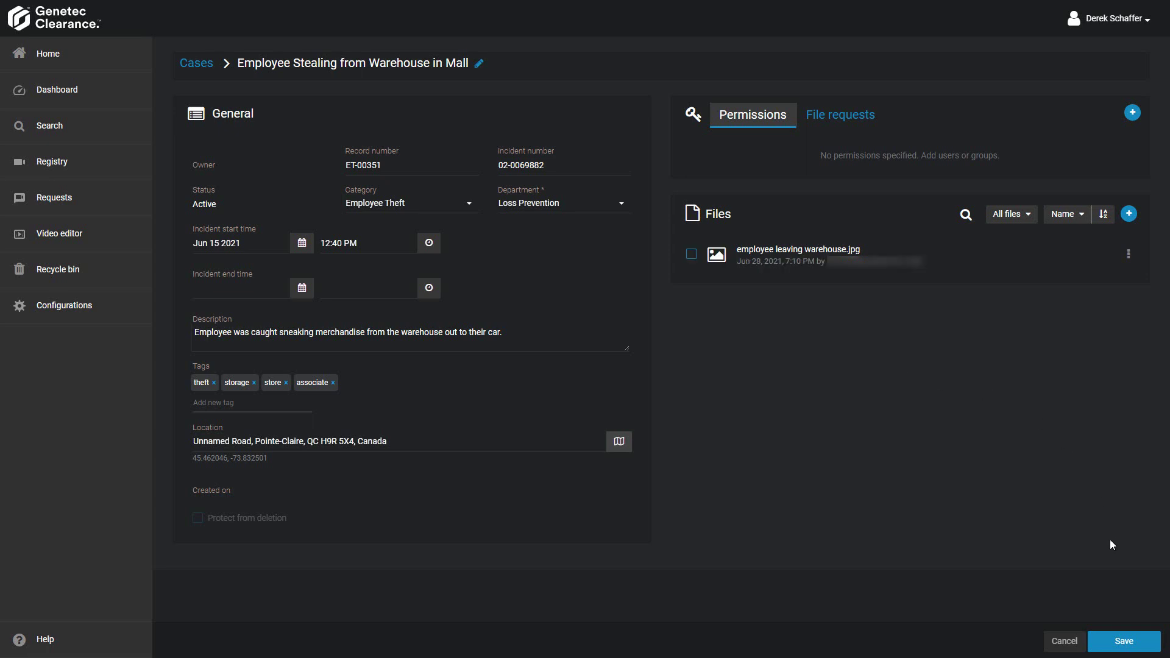
pyautogui.click(1116, 641)
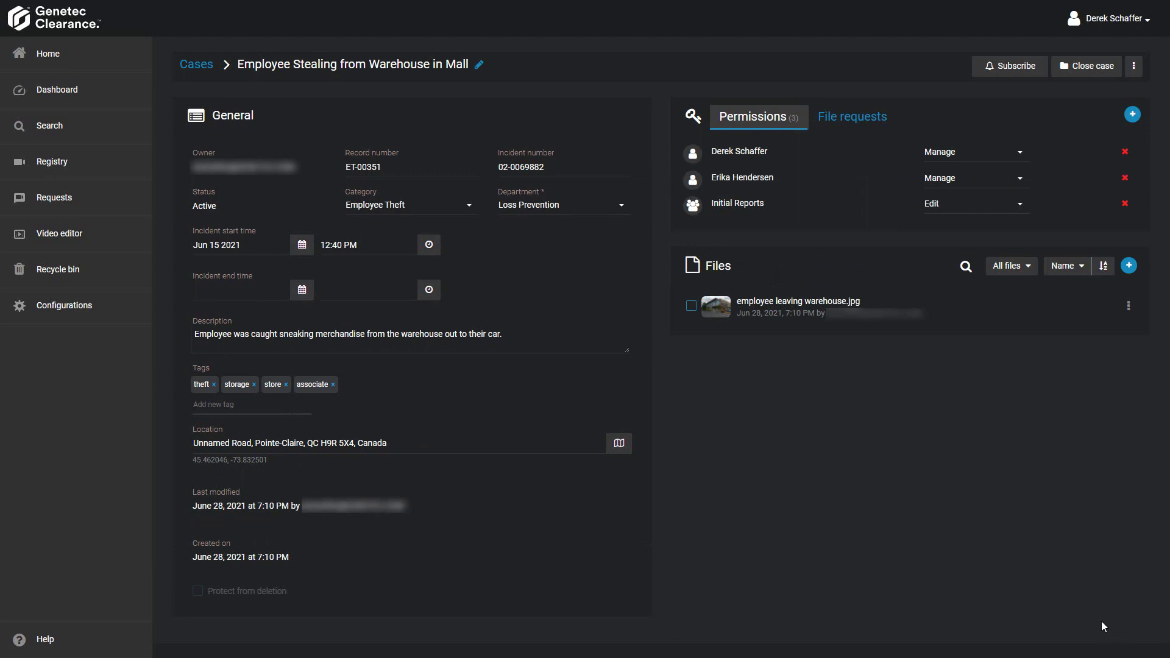
# - Add an existing user to the case permissions with Edit access and save
pyautogui.click(1129, 116)
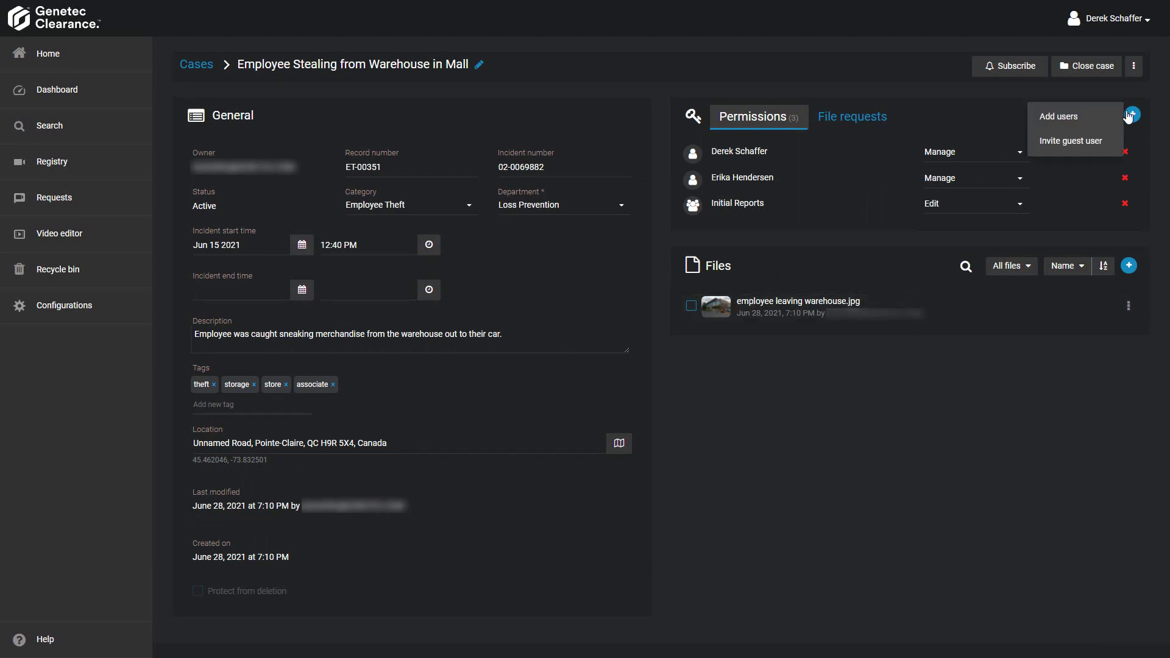
pyautogui.click(1078, 130)
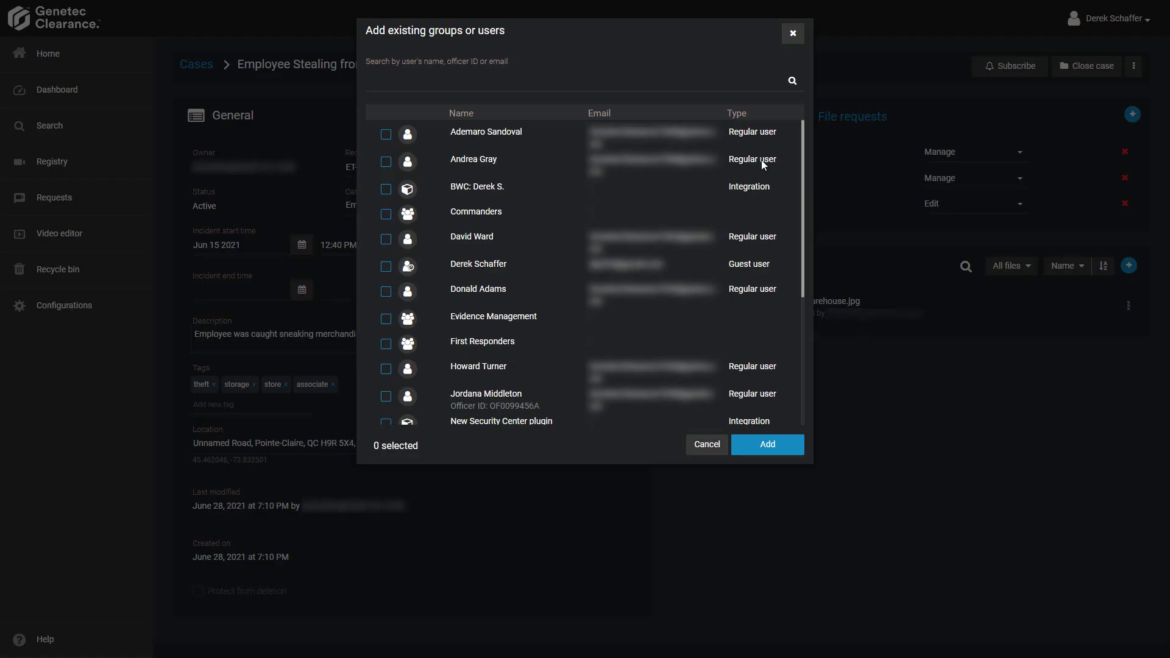
pyautogui.click(386, 240)
pyautogui.click(768, 445)
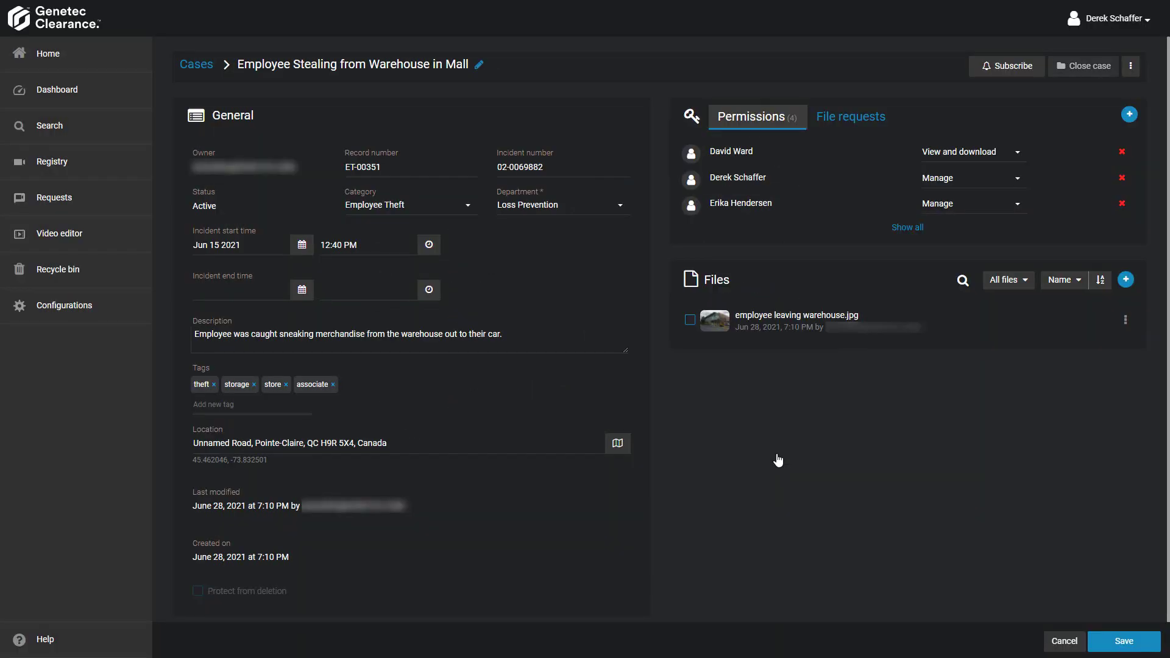
pyautogui.click(1016, 154)
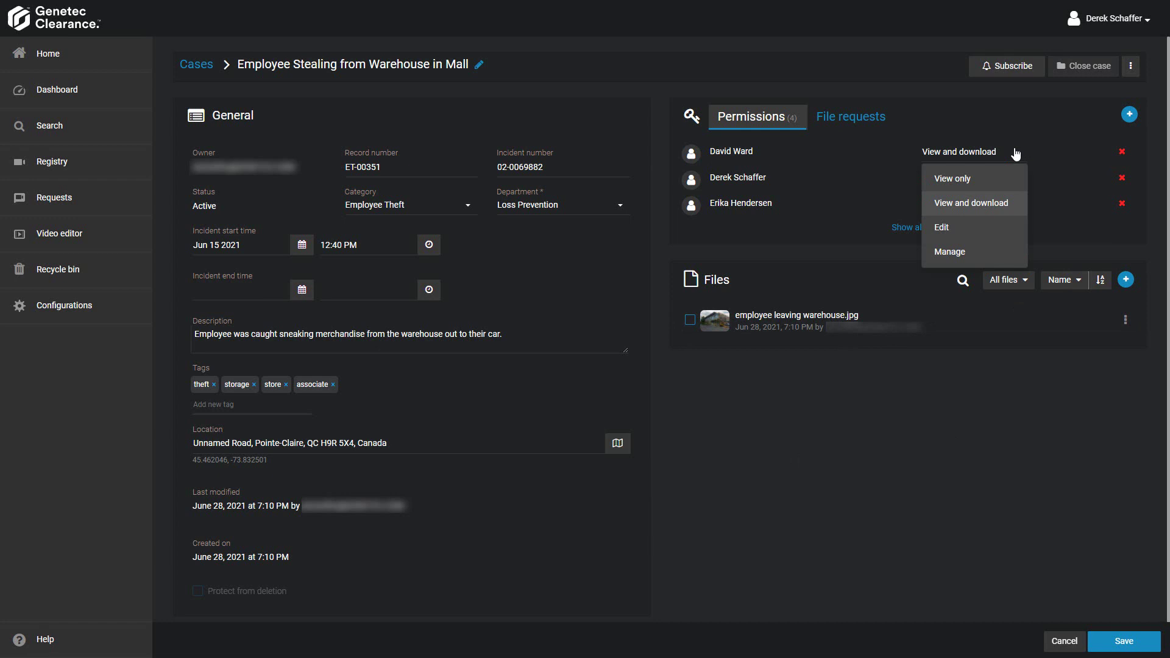
pyautogui.click(974, 237)
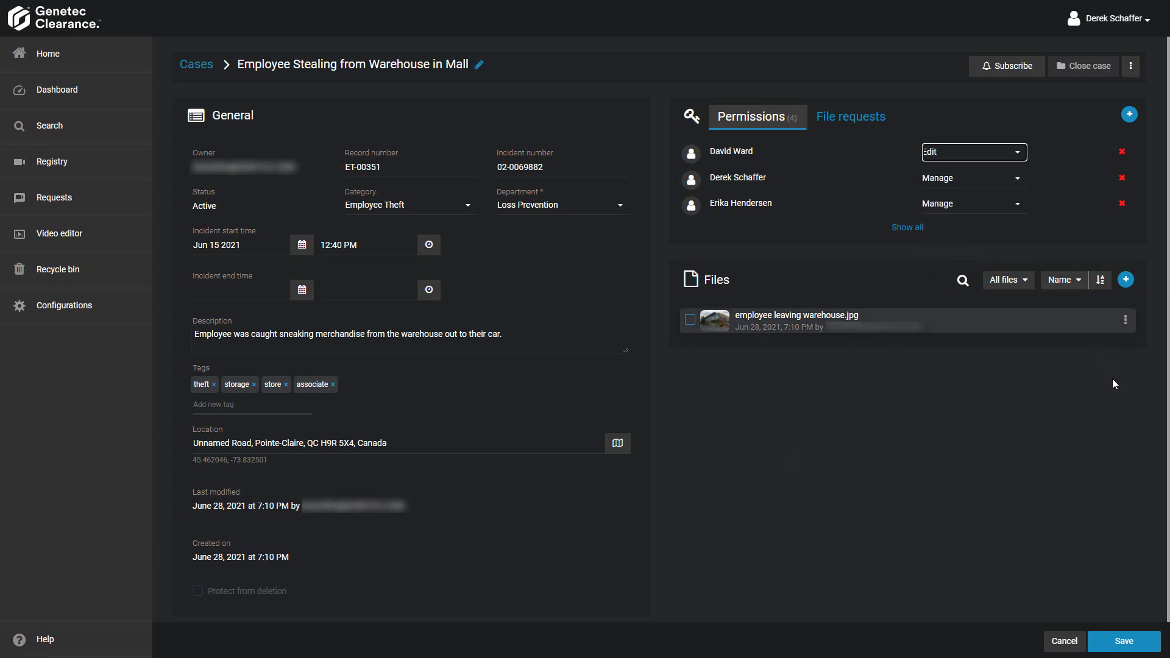
pyautogui.click(1117, 641)
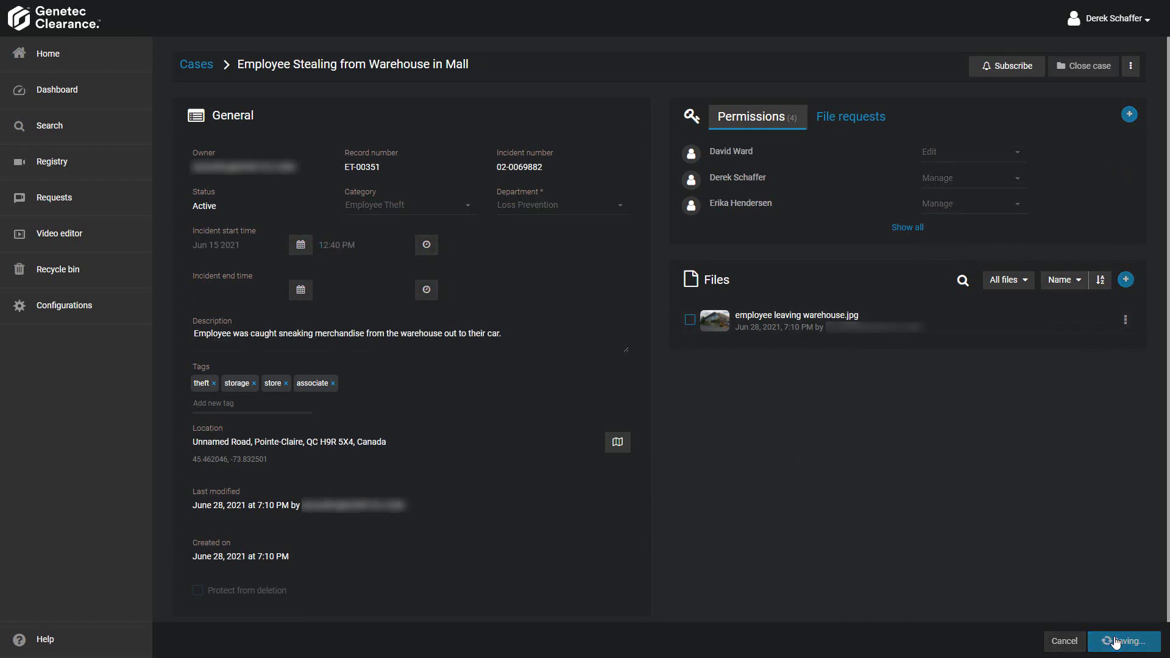